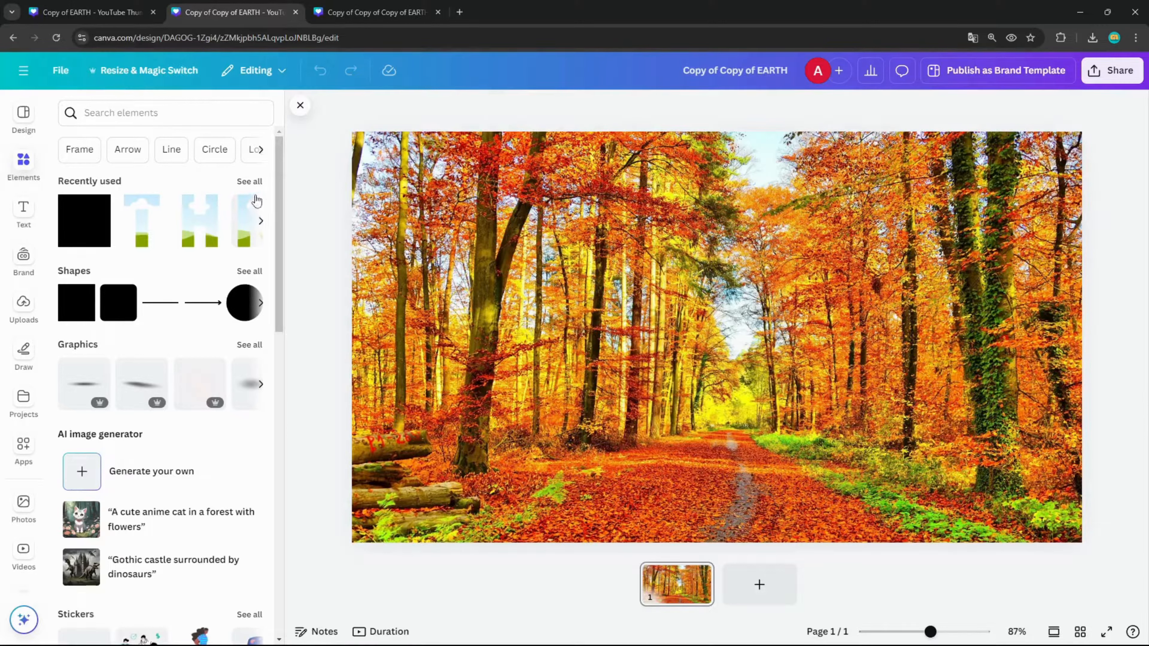
# View the details of the autumn forest path photo among the recently used elements
pyautogui.click(249, 181)
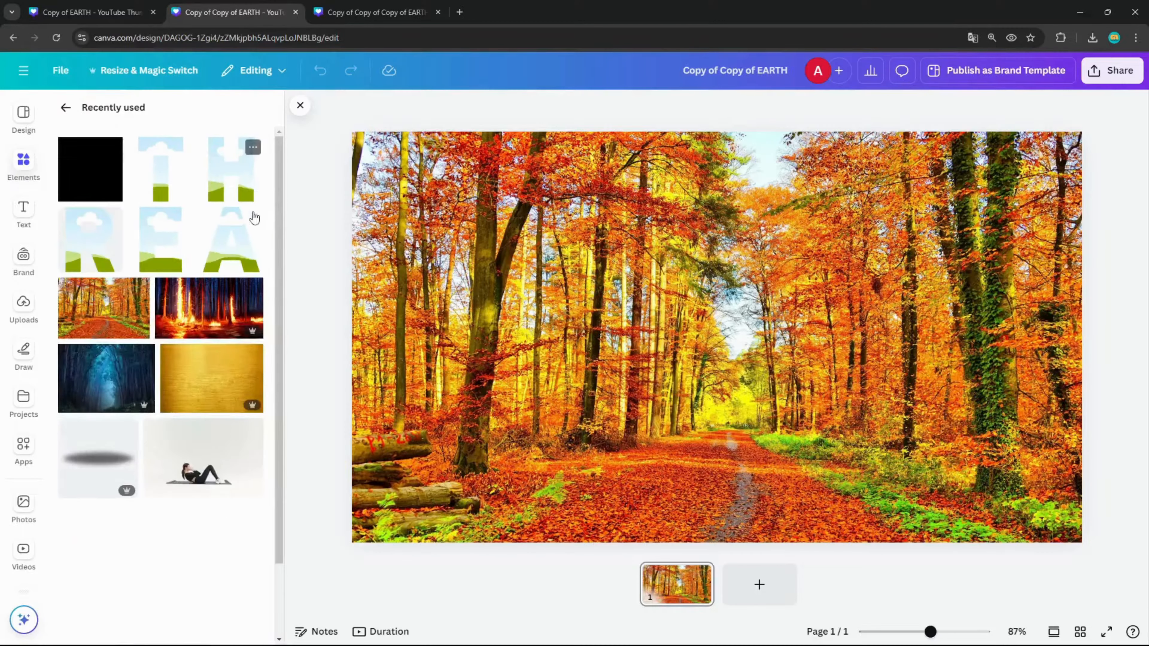
pyautogui.click(139, 288)
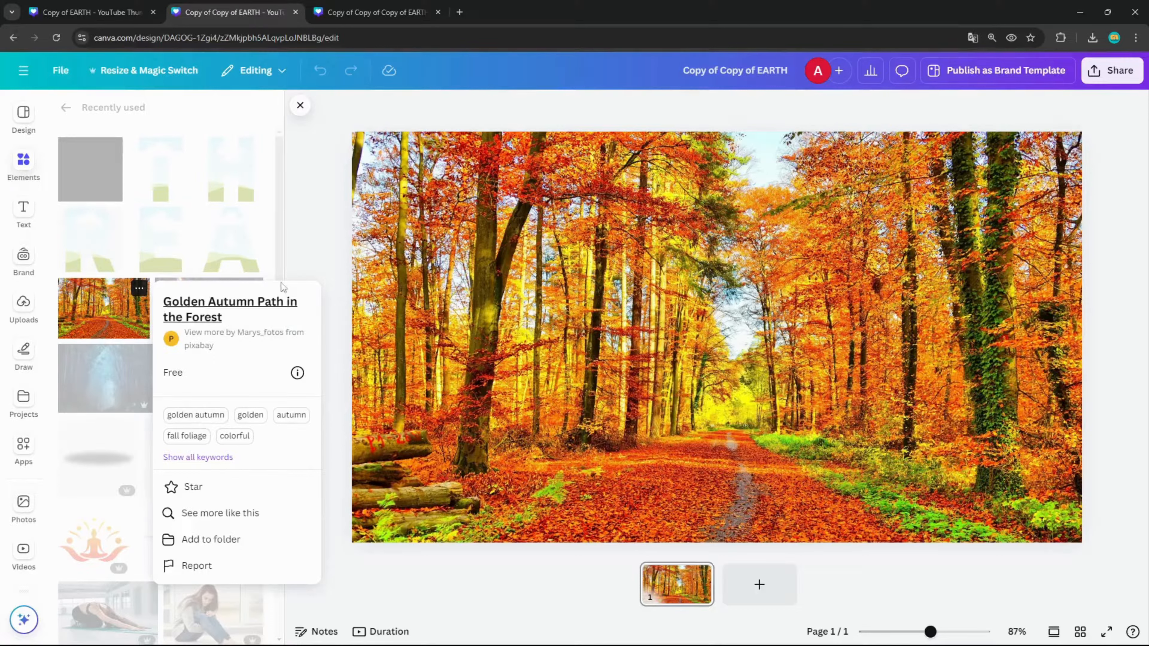
pyautogui.click(280, 229)
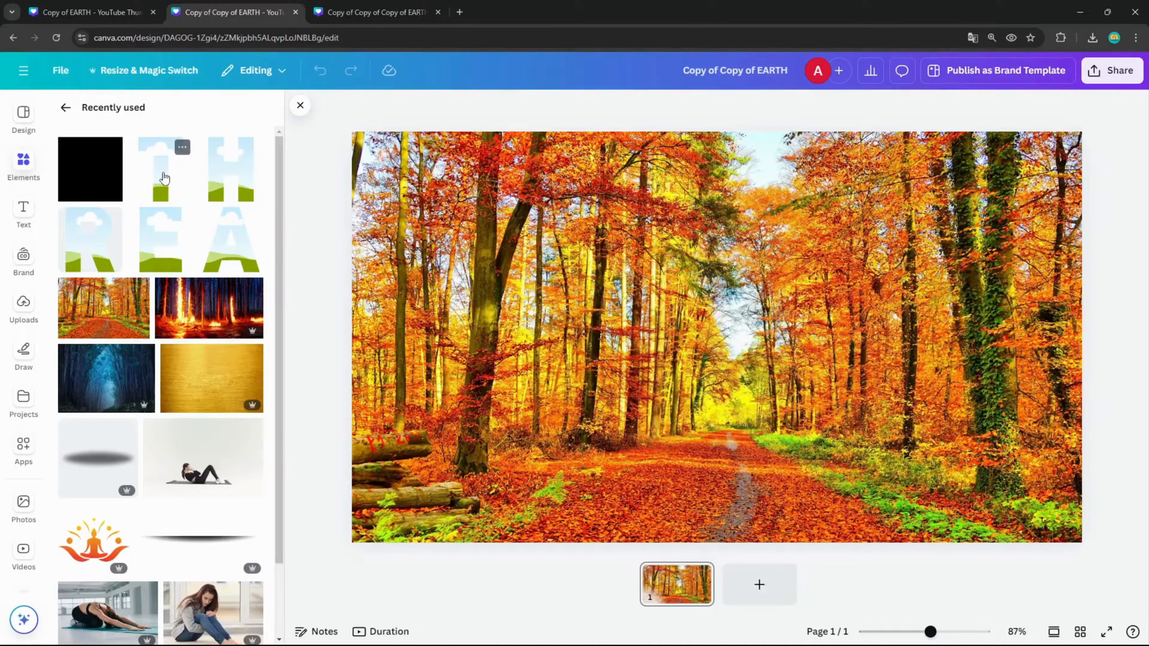
pyautogui.click(66, 107)
# Add the letter-shaped frames A, E, H, R and T to the page
pyautogui.click(79, 149)
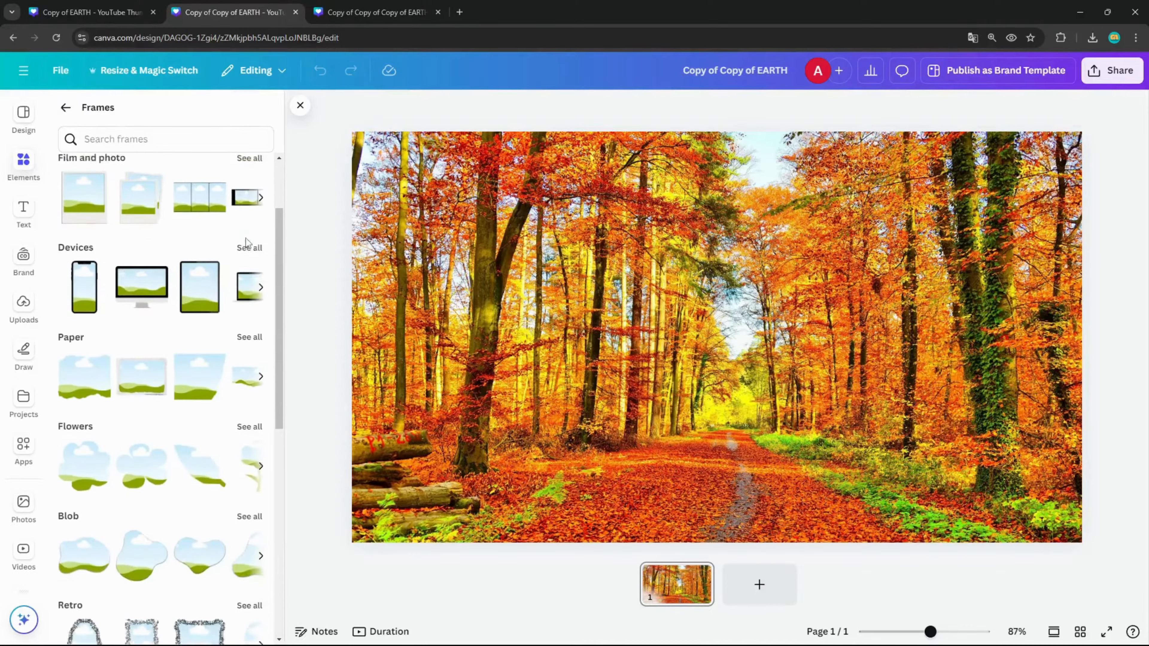
pyautogui.scroll(-5, 247, 234)
pyautogui.scroll(-2, 247, 234)
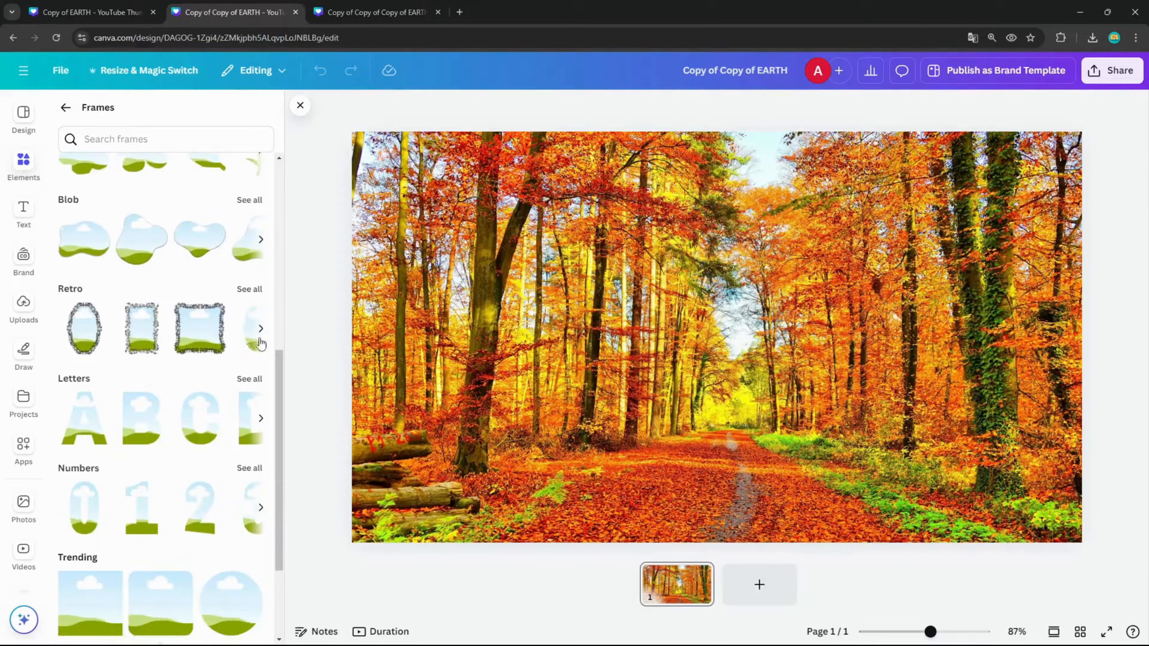
pyautogui.click(252, 381)
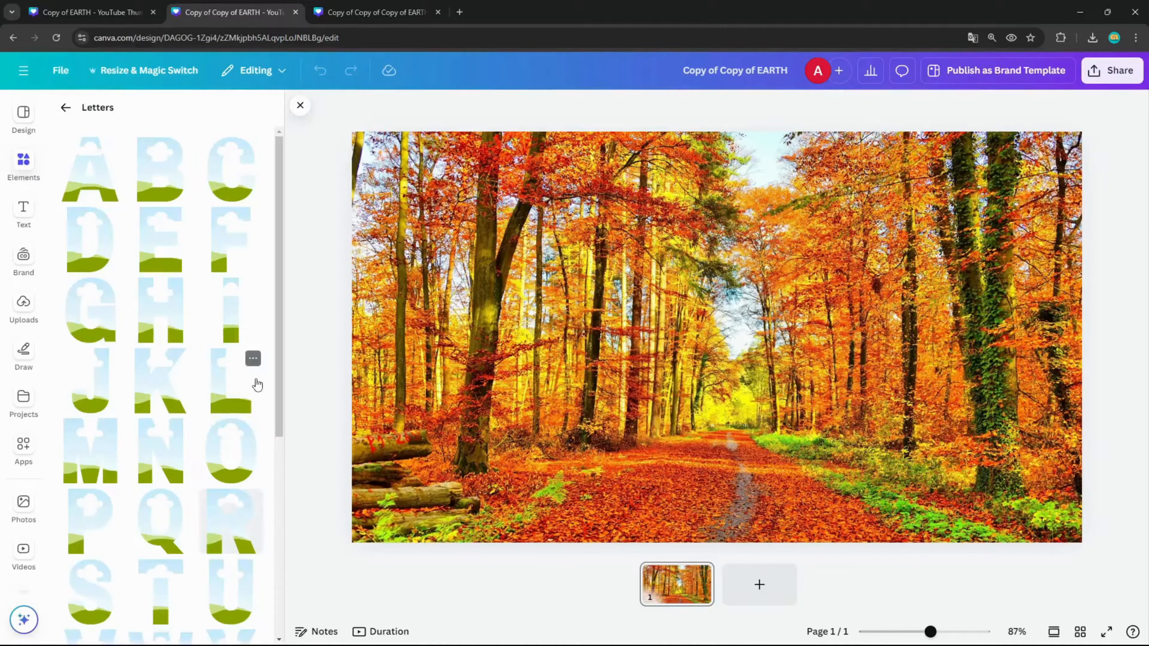
pyautogui.click(92, 190)
pyautogui.click(154, 244)
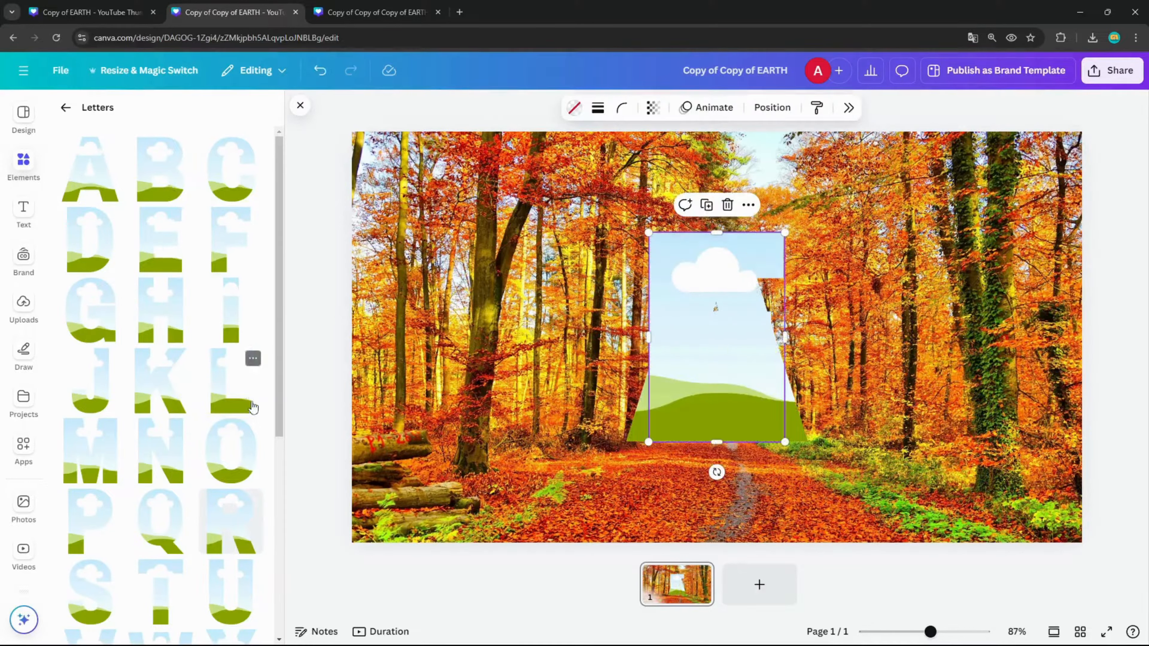
pyautogui.click(184, 343)
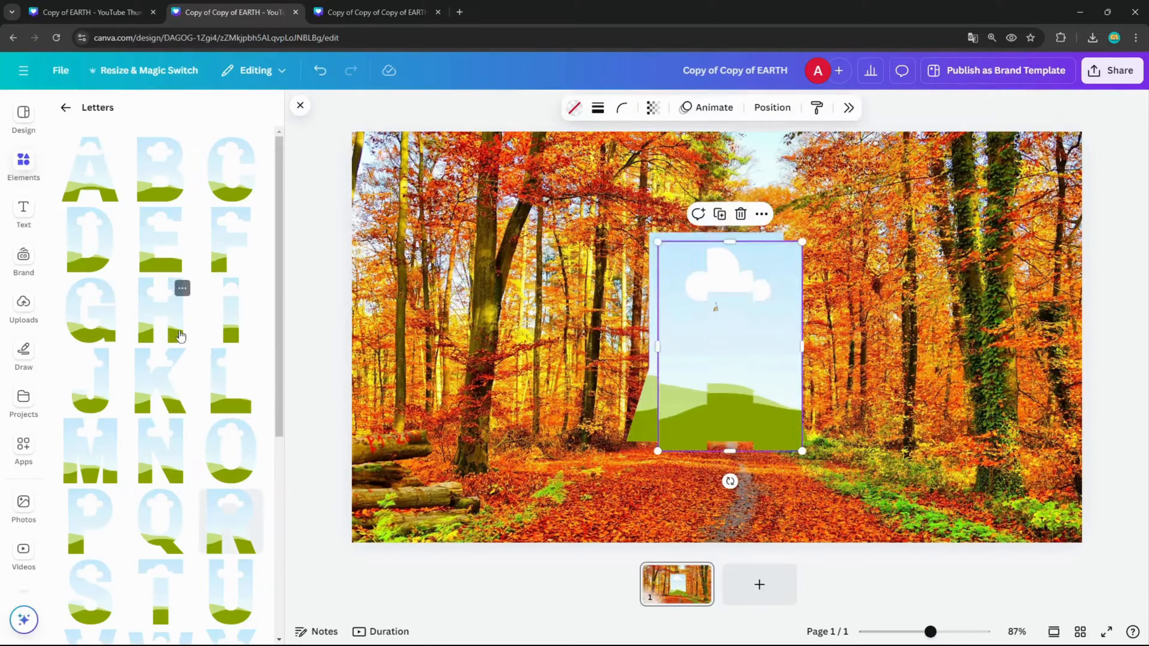
pyautogui.click(231, 541)
pyautogui.click(159, 584)
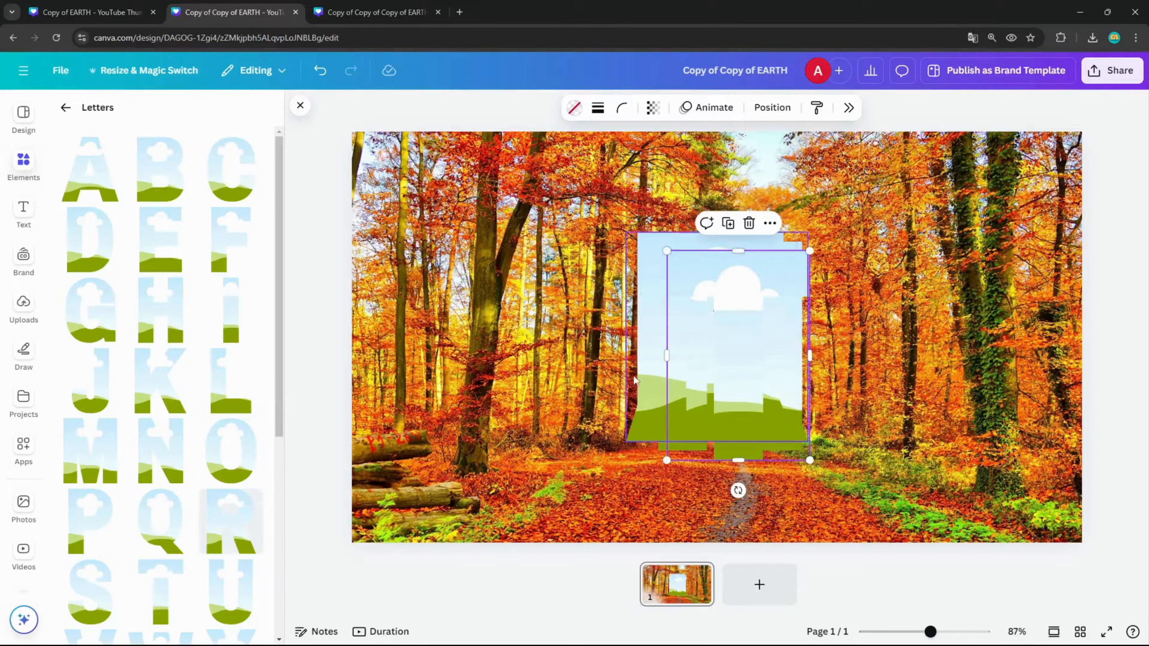
# Spread the stacked T, R and H frames apart across the right half of the page
pyautogui.moveTo(737, 367); pyautogui.dragTo(948, 342)
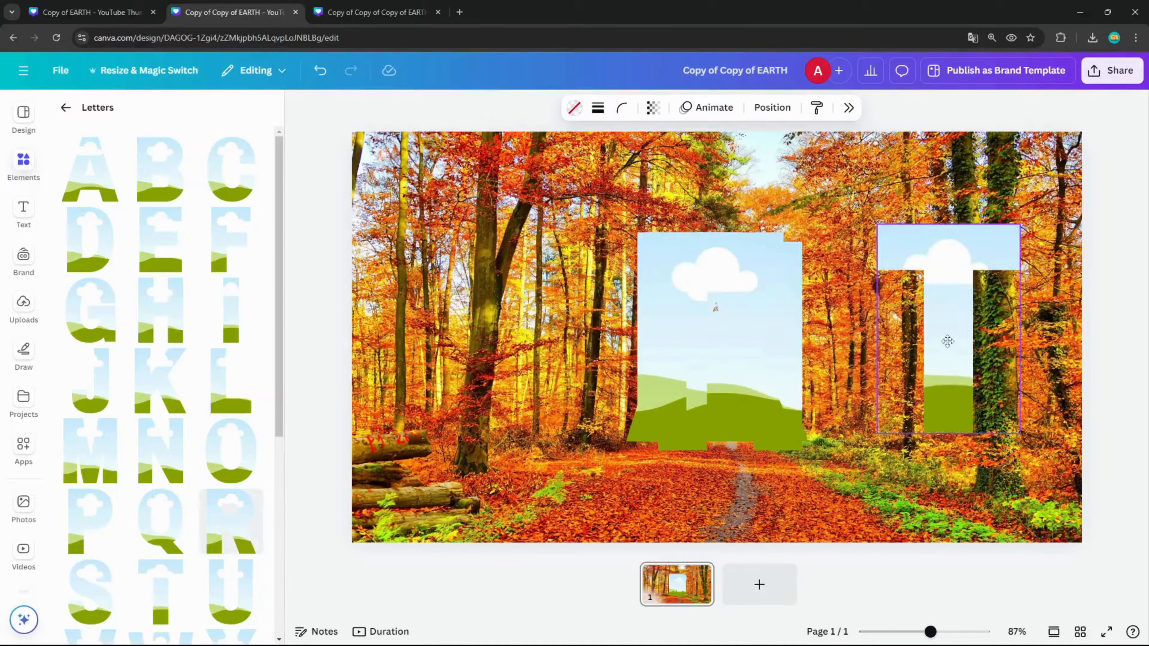
pyautogui.moveTo(732, 382); pyautogui.dragTo(864, 293)
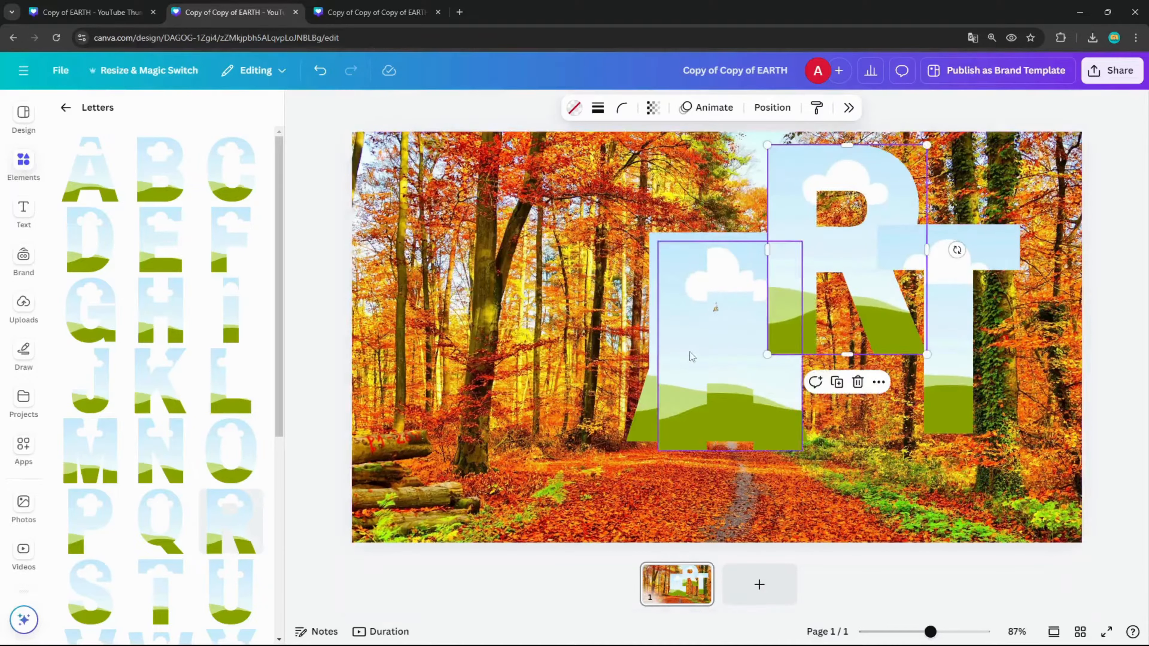
pyautogui.moveTo(691, 351); pyautogui.dragTo(777, 242)
# Place the E frame near the page's left edge with A beside it, both scaled down to about 297 px high
pyautogui.moveTo(704, 305); pyautogui.dragTo(413, 304)
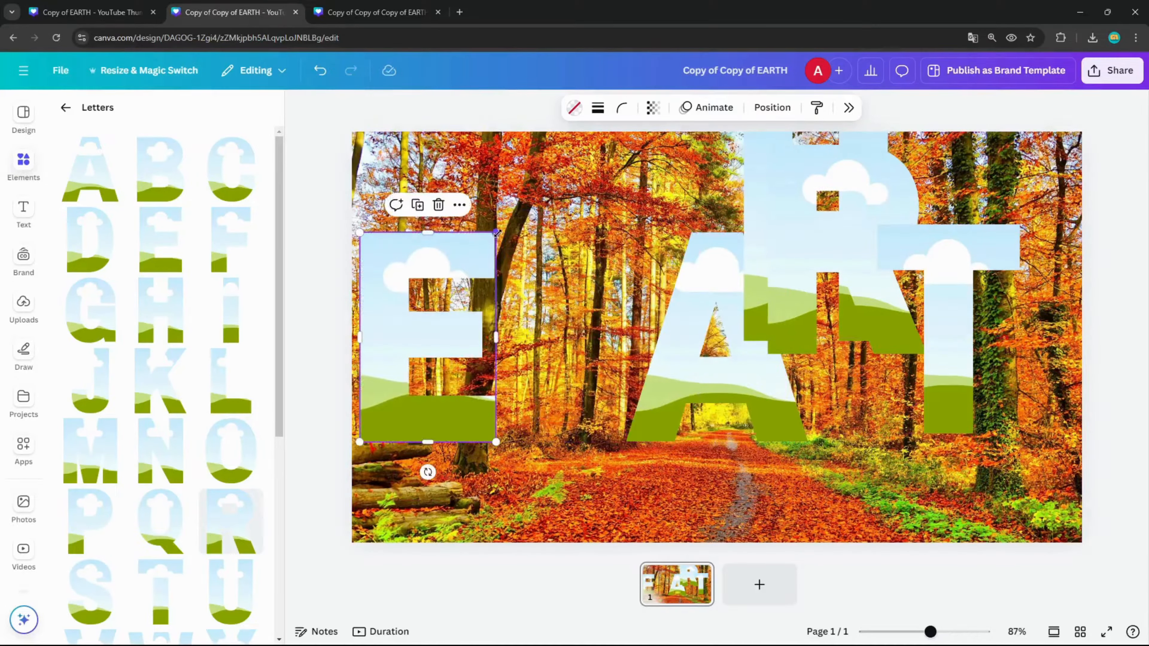
pyautogui.moveTo(497, 233); pyautogui.dragTo(453, 266)
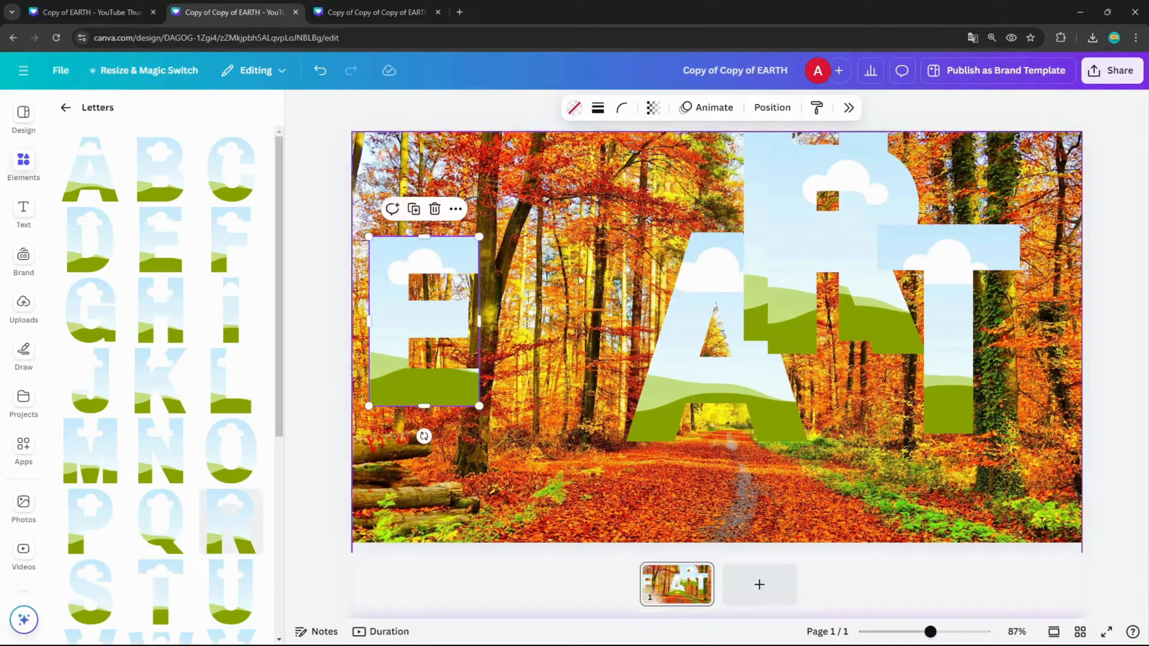
pyautogui.moveTo(690, 316); pyautogui.dragTo(556, 321)
pyautogui.moveTo(674, 445); pyautogui.dragTo(631, 421)
# Line up the R, T and H frames after the A to spell EARTH, each scaled down to about 297 px high
pyautogui.moveTo(783, 277); pyautogui.dragTo(675, 356)
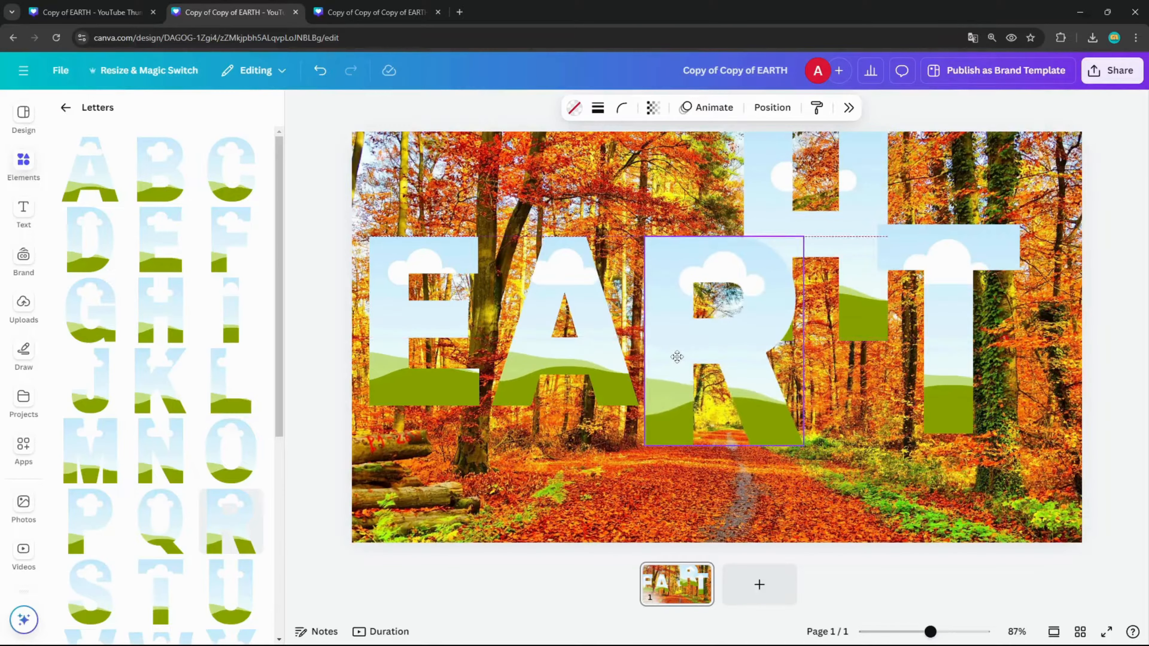
pyautogui.moveTo(803, 441); pyautogui.dragTo(768, 406)
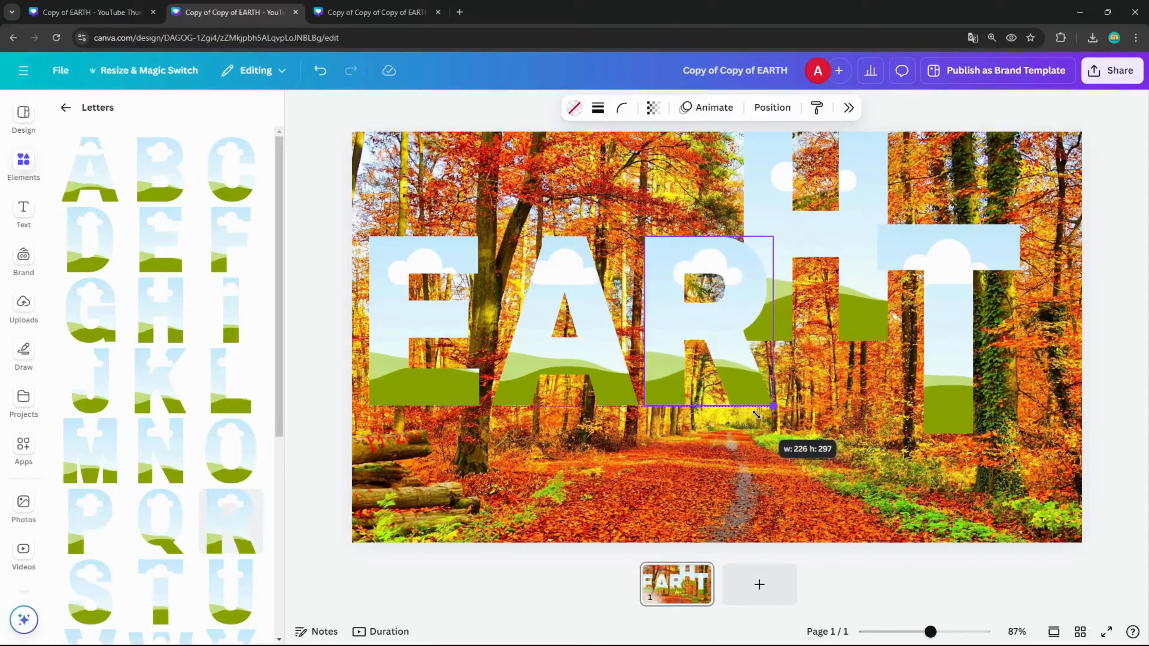
pyautogui.moveTo(945, 334); pyautogui.dragTo(859, 342)
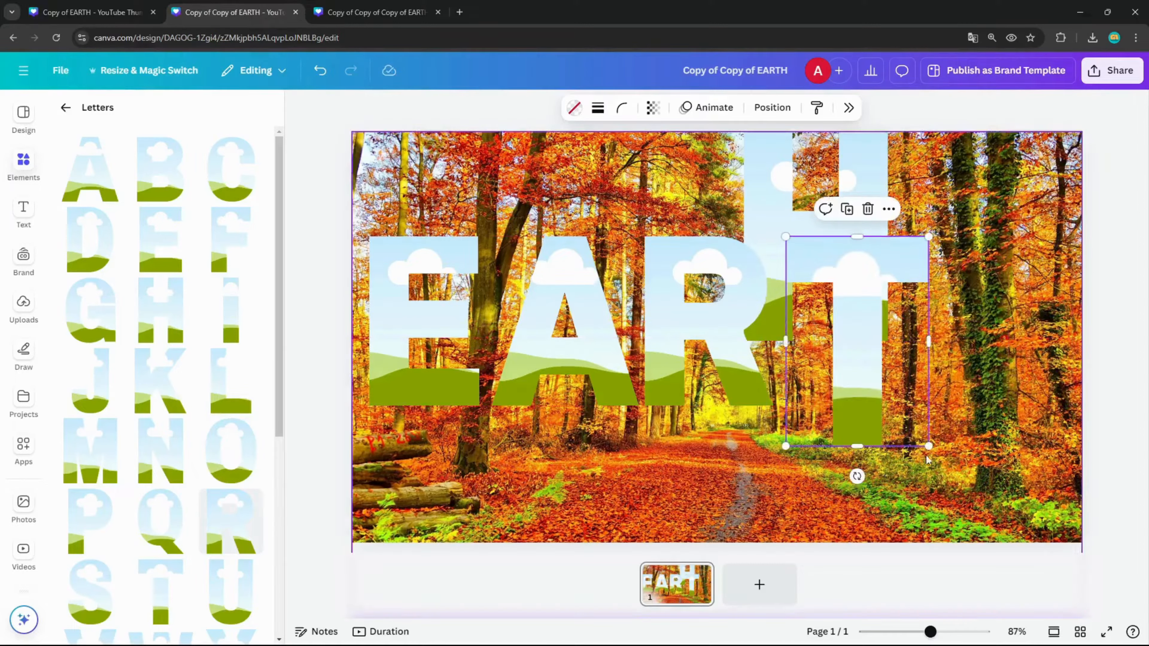
pyautogui.moveTo(930, 446); pyautogui.dragTo(893, 416)
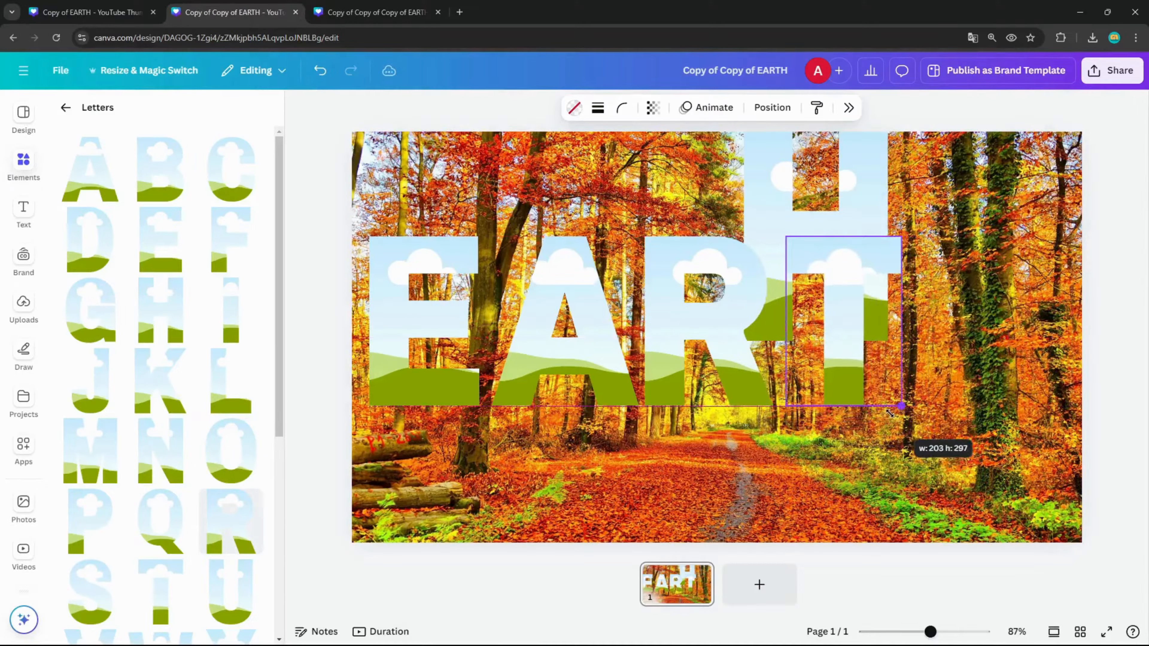
pyautogui.moveTo(782, 204); pyautogui.dragTo(957, 309)
pyautogui.moveTo(1062, 443); pyautogui.dragTo(1037, 406)
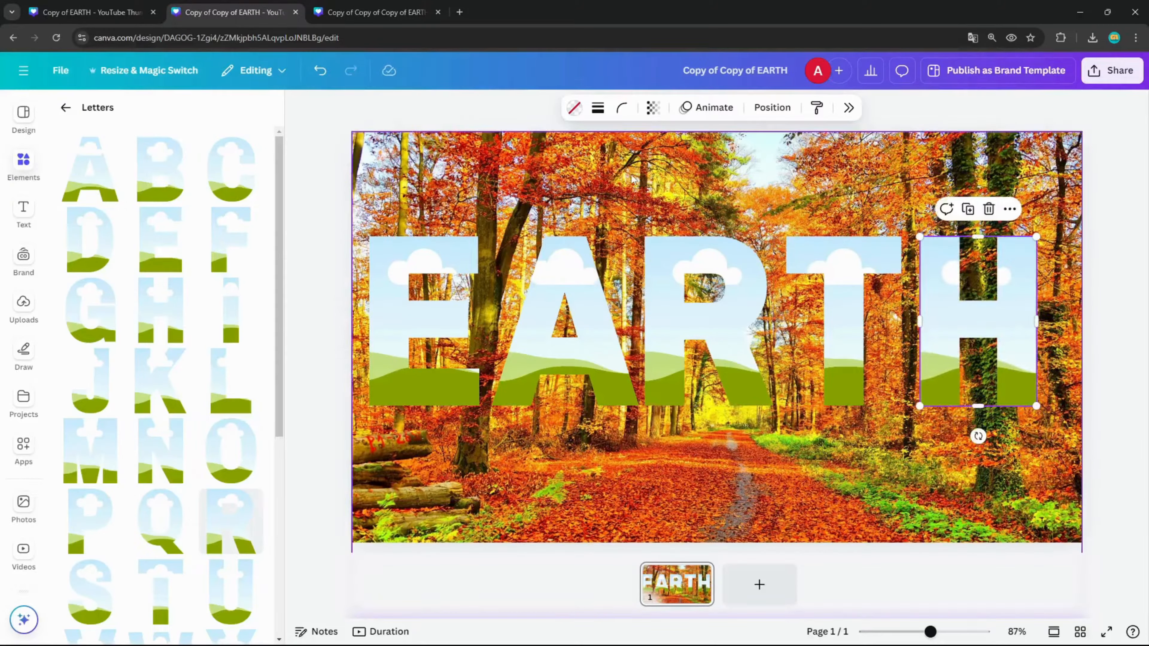
# Space the five EARTH letter frames evenly in the horizontal direction
pyautogui.moveTo(412, 201); pyautogui.dragTo(968, 365)
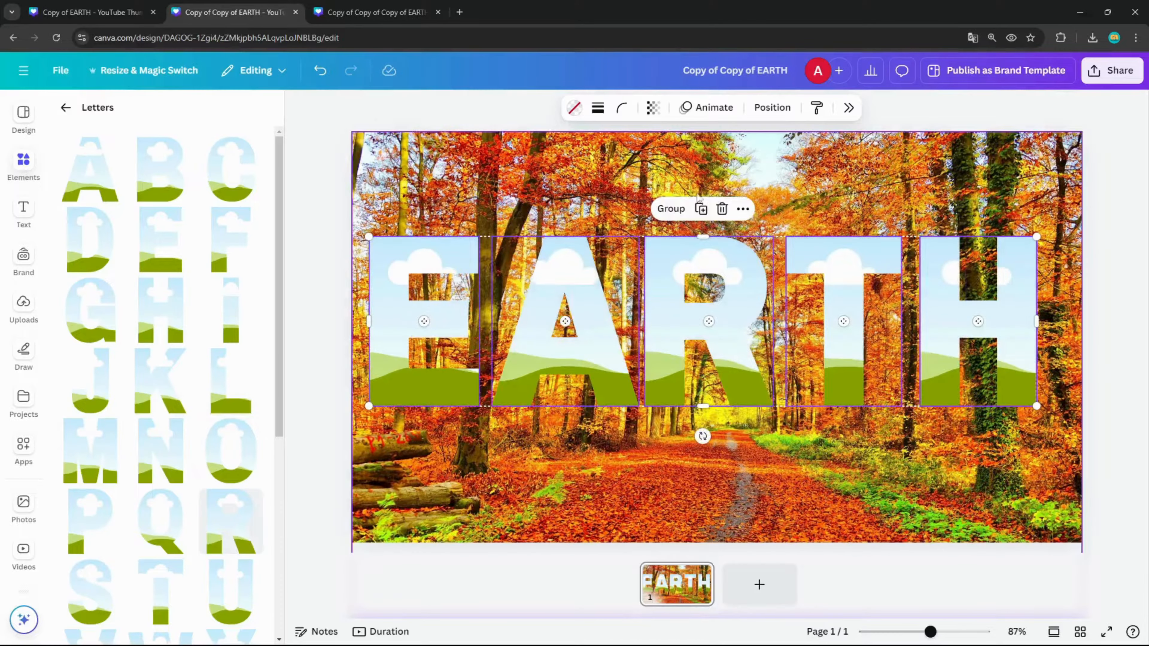
pyautogui.click(671, 209)
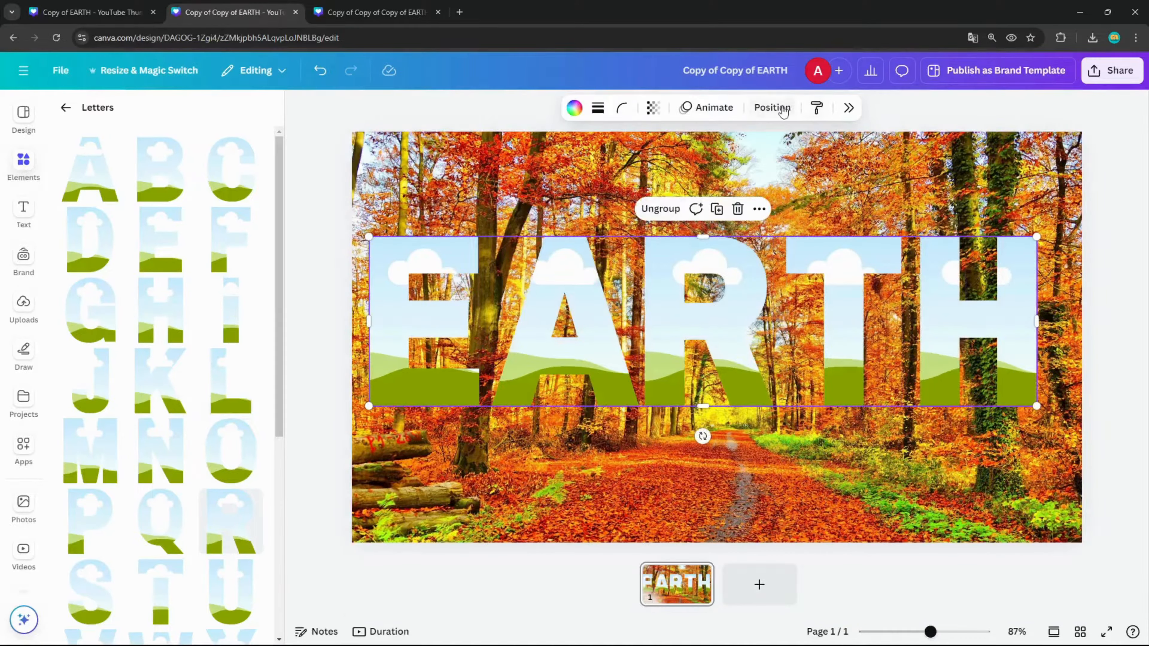
pyautogui.click(773, 108)
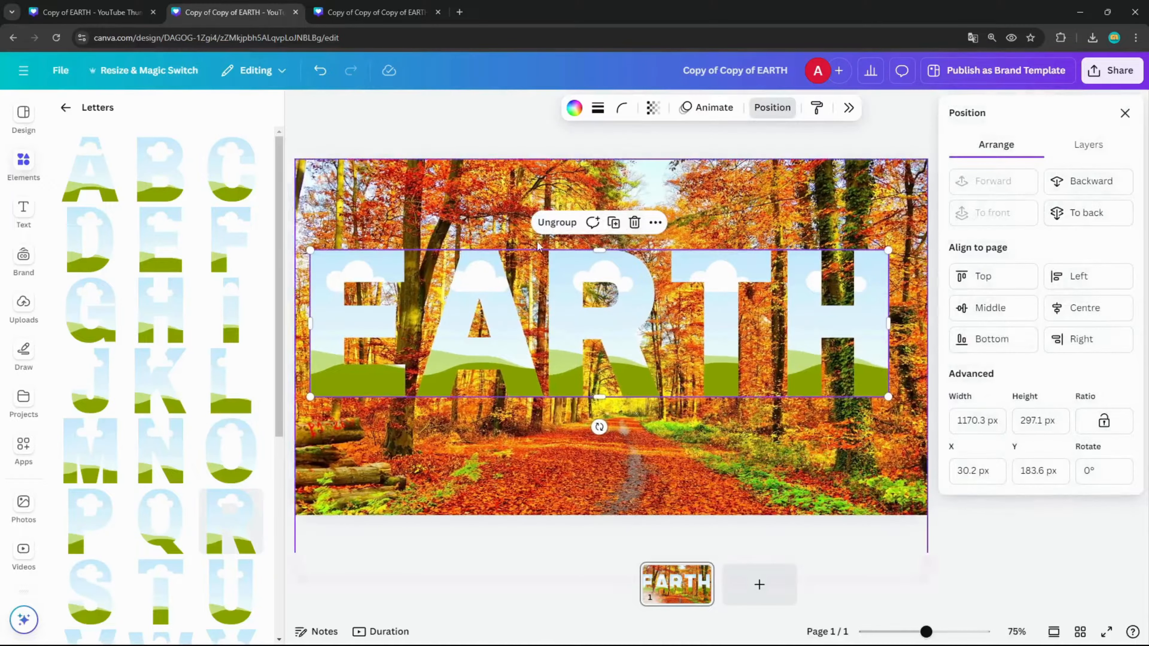
pyautogui.click(571, 222)
pyautogui.click(1090, 402)
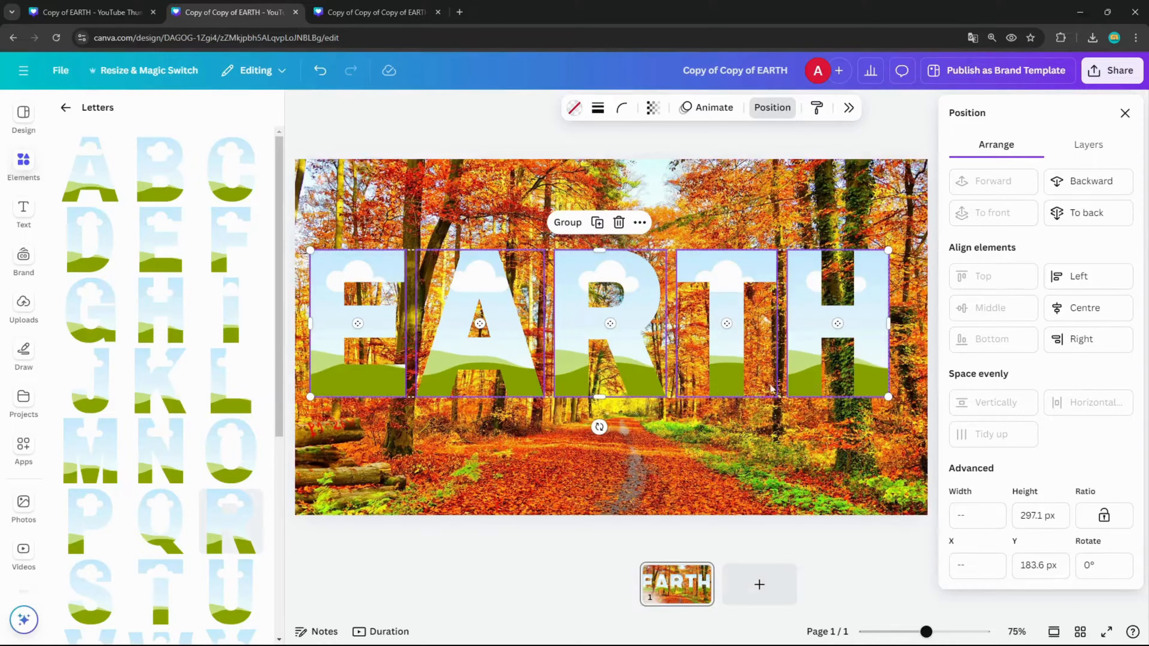
# Centre the EARTH letters horizontally on the page as one group and ungroup them again
pyautogui.click(575, 224)
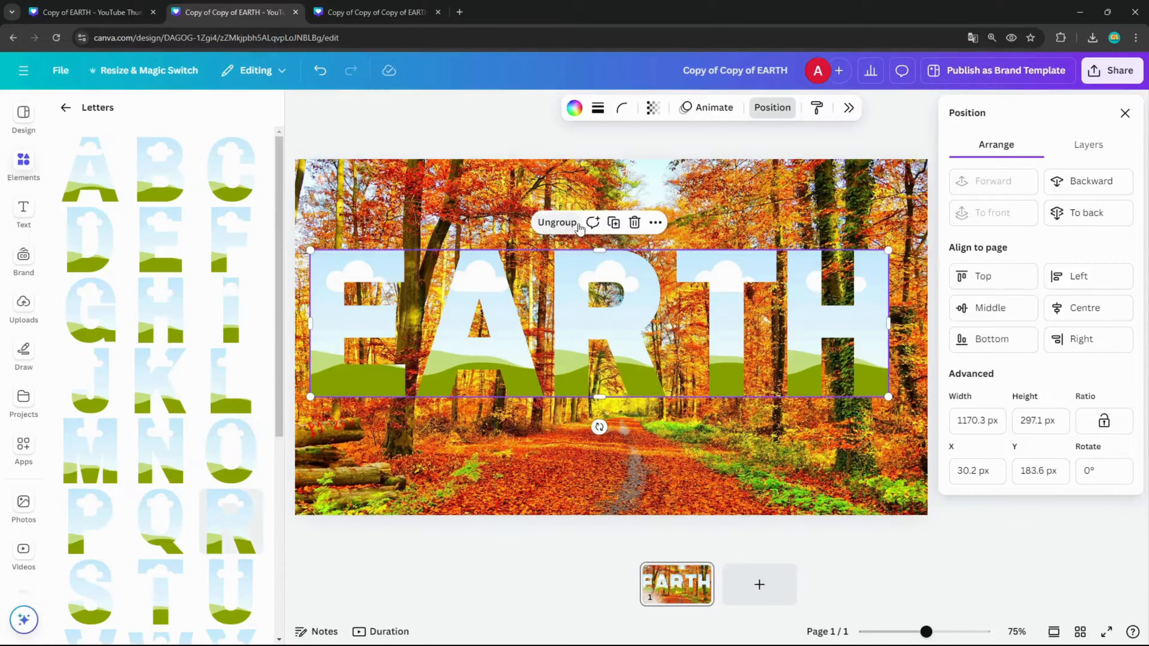
pyautogui.click(1106, 308)
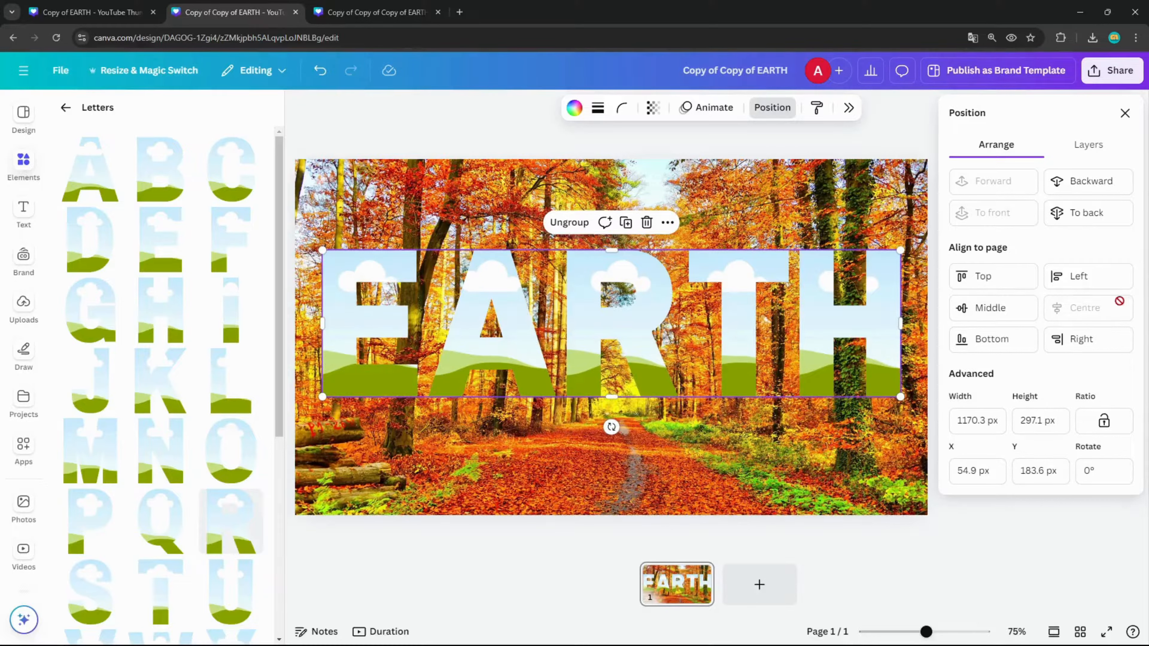
pyautogui.click(553, 224)
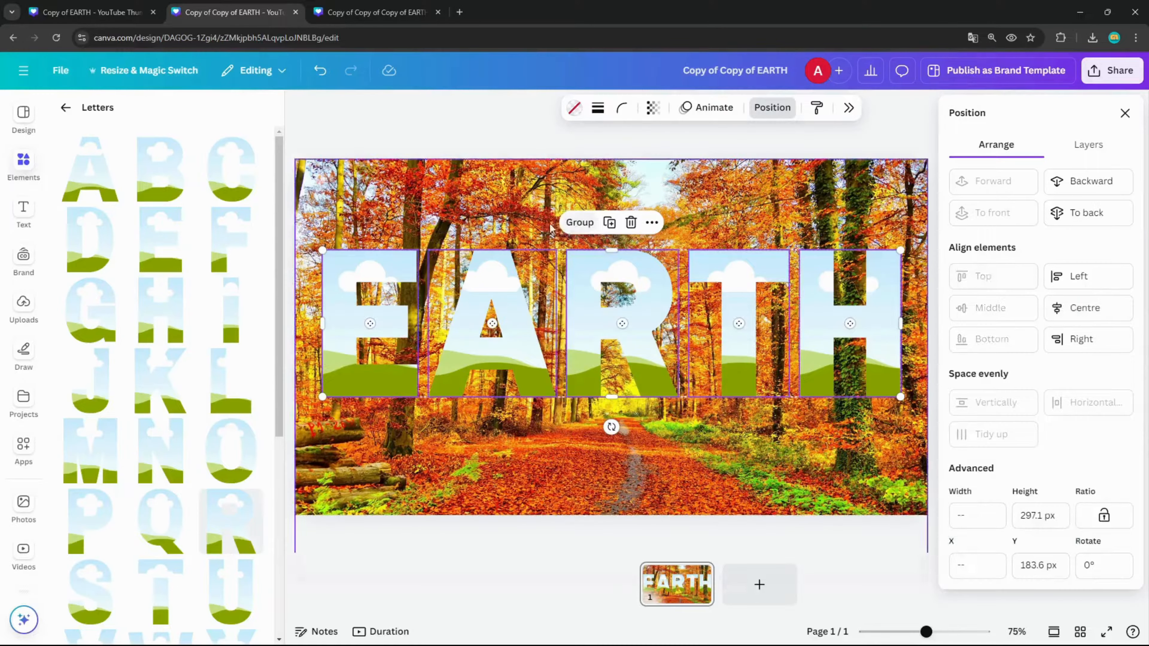
pyautogui.click(543, 207)
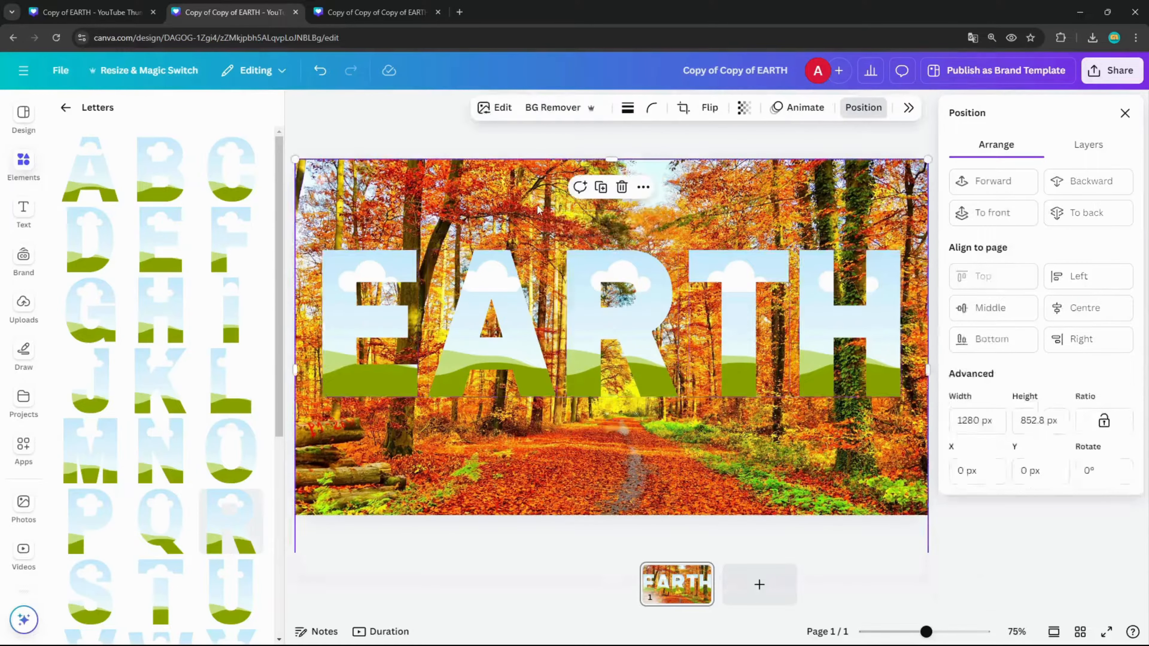
pyautogui.click(1125, 112)
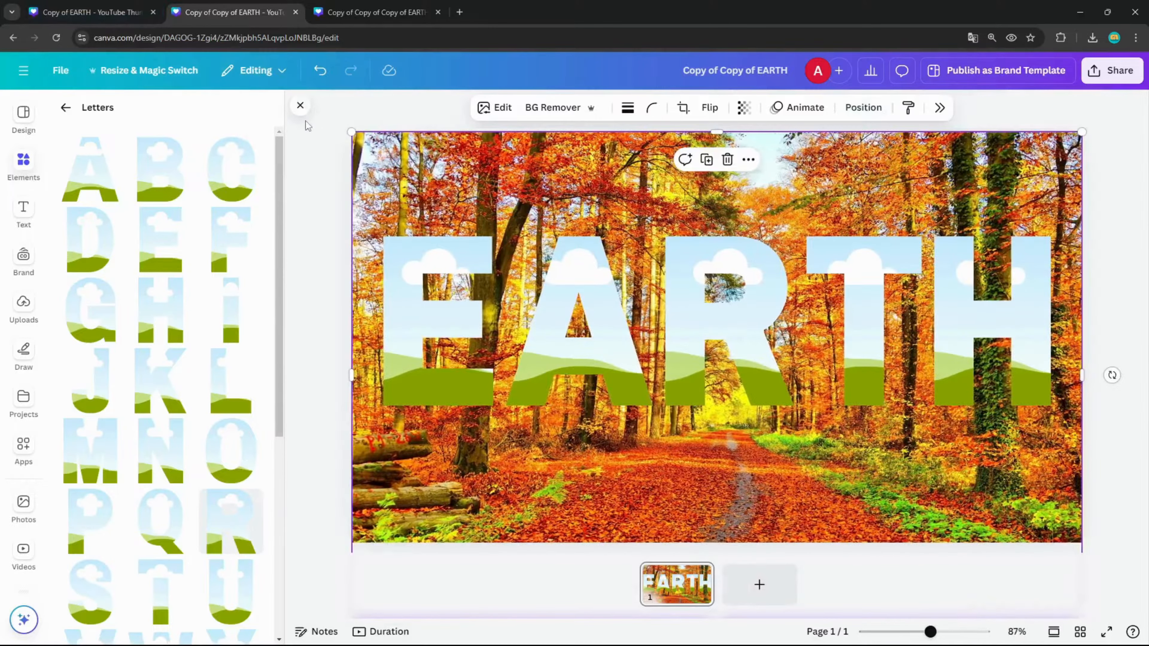
pyautogui.click(300, 106)
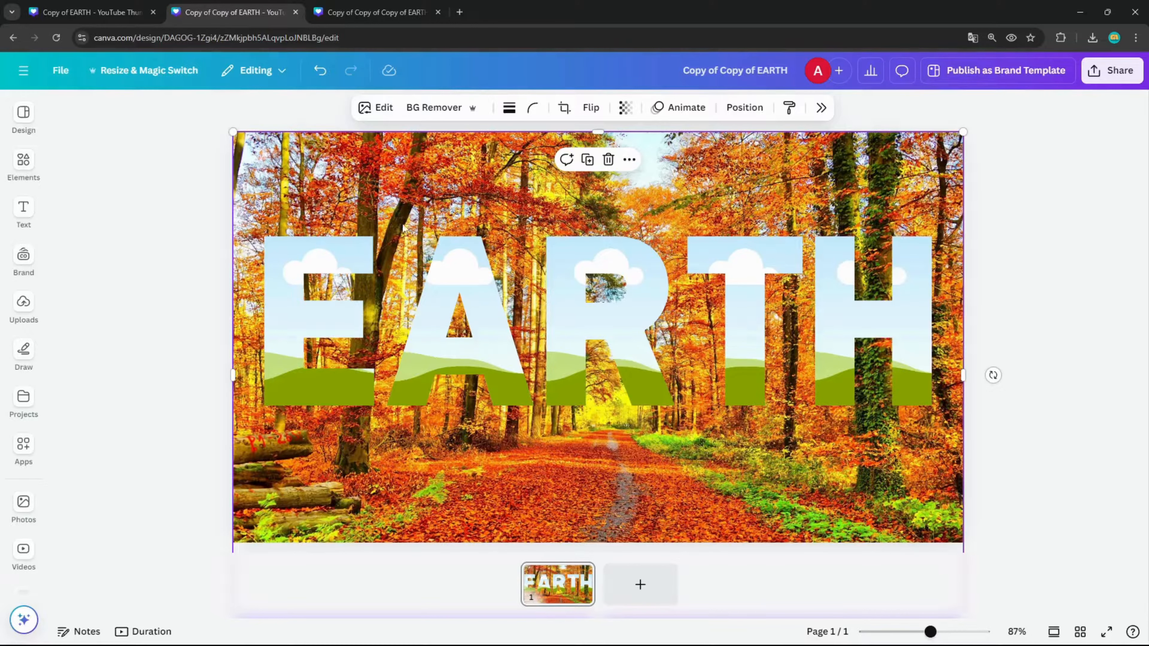
# Move the forest background photo down below the letters and select all five letter frames
pyautogui.moveTo(303, 221); pyautogui.dragTo(300, 538)
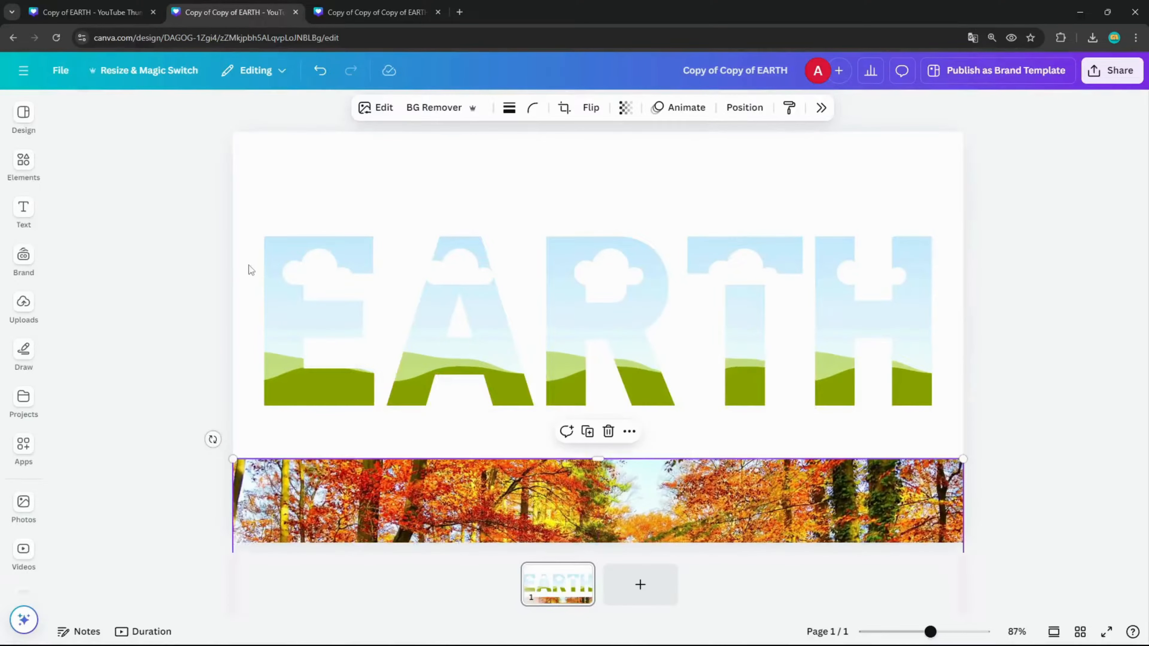
pyautogui.moveTo(316, 178)
pyautogui.mouseDown()
pyautogui.moveTo(413, 303)
pyautogui.moveTo(886, 392)
pyautogui.mouseUp()
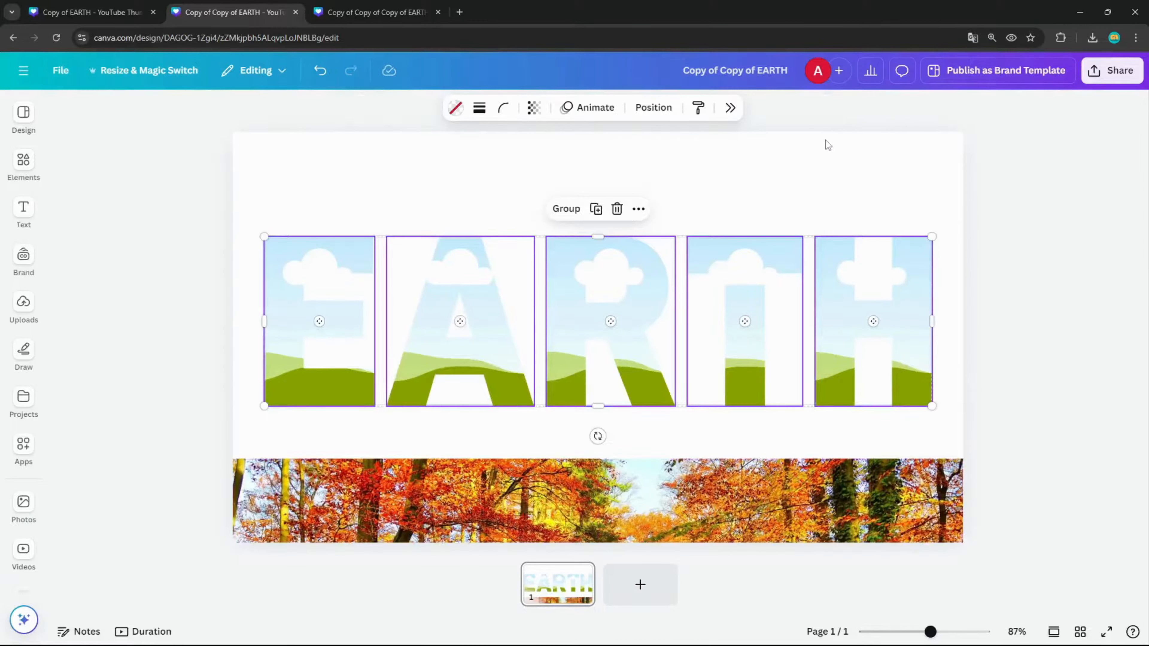
# Try to centre-align the ungrouped letter frames and undo the alignment
pyautogui.click(654, 108)
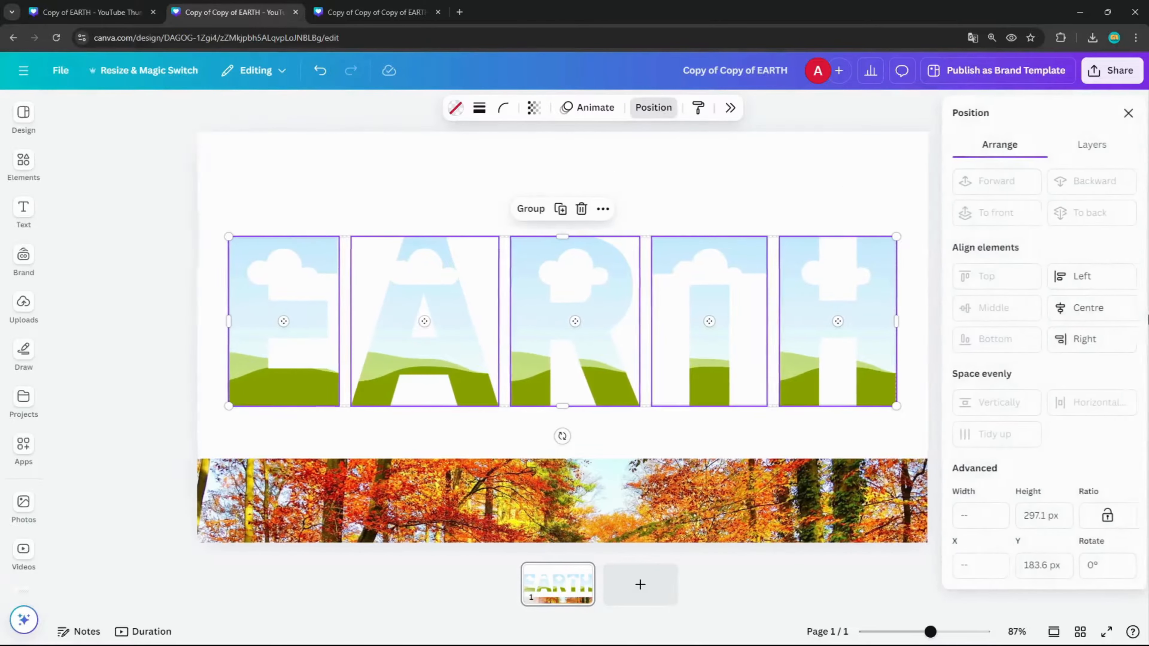
pyautogui.click(1088, 310)
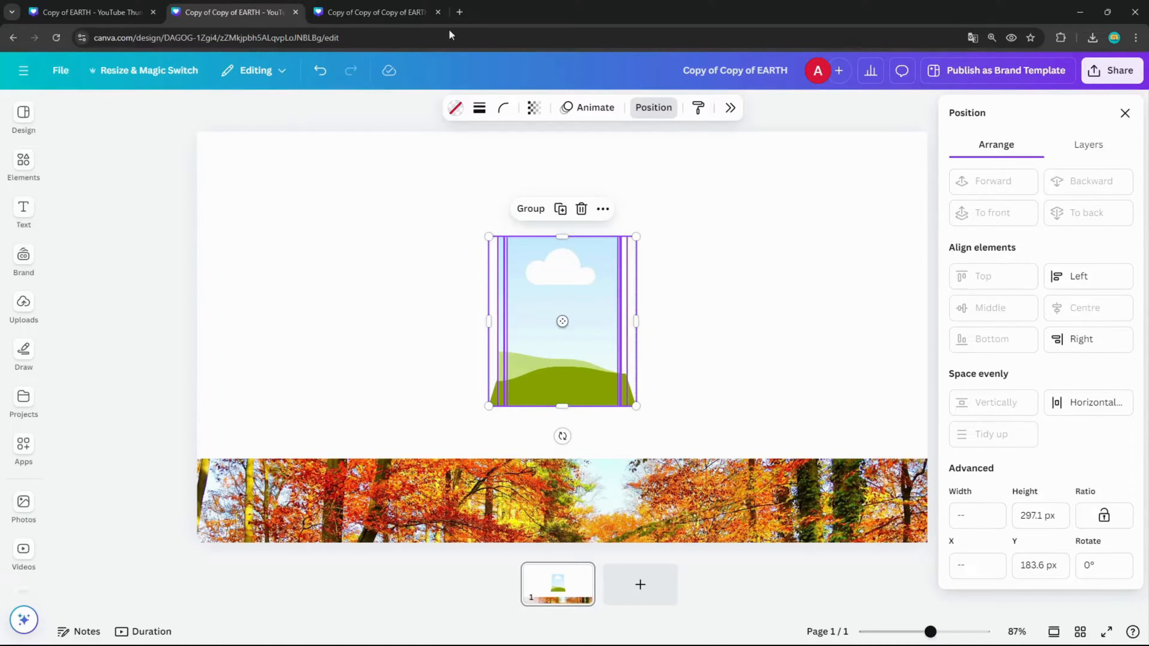
pyautogui.click(322, 70)
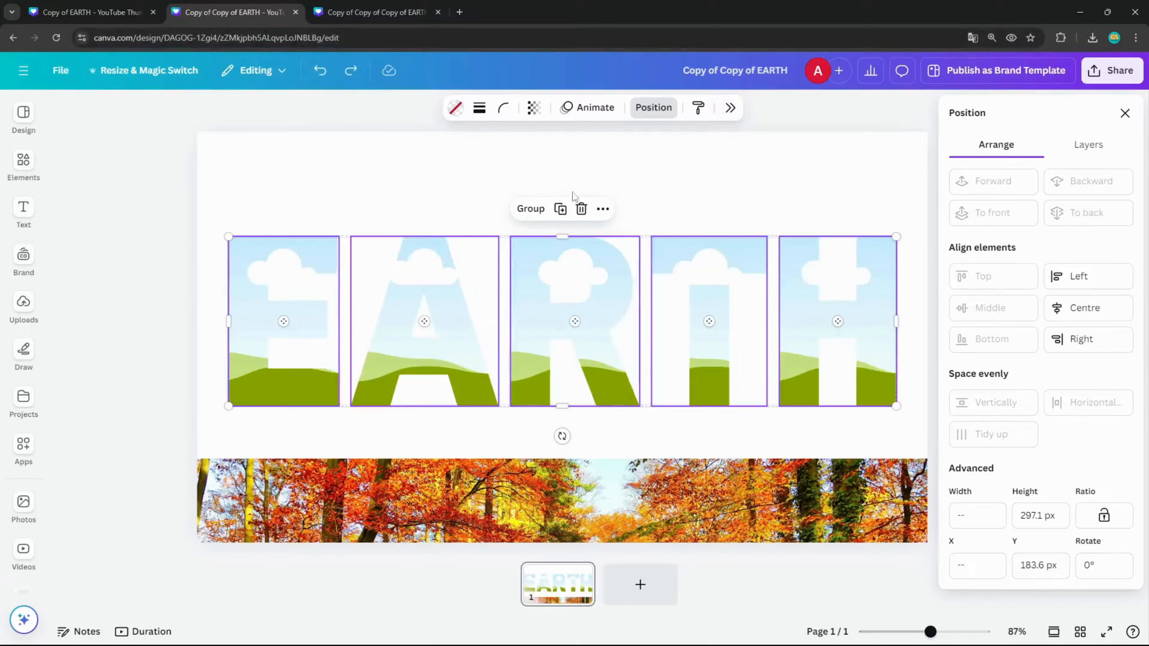
# Group the EARTH letters and try the left and right page alignments before centring the group horizontally
pyautogui.click(516, 213)
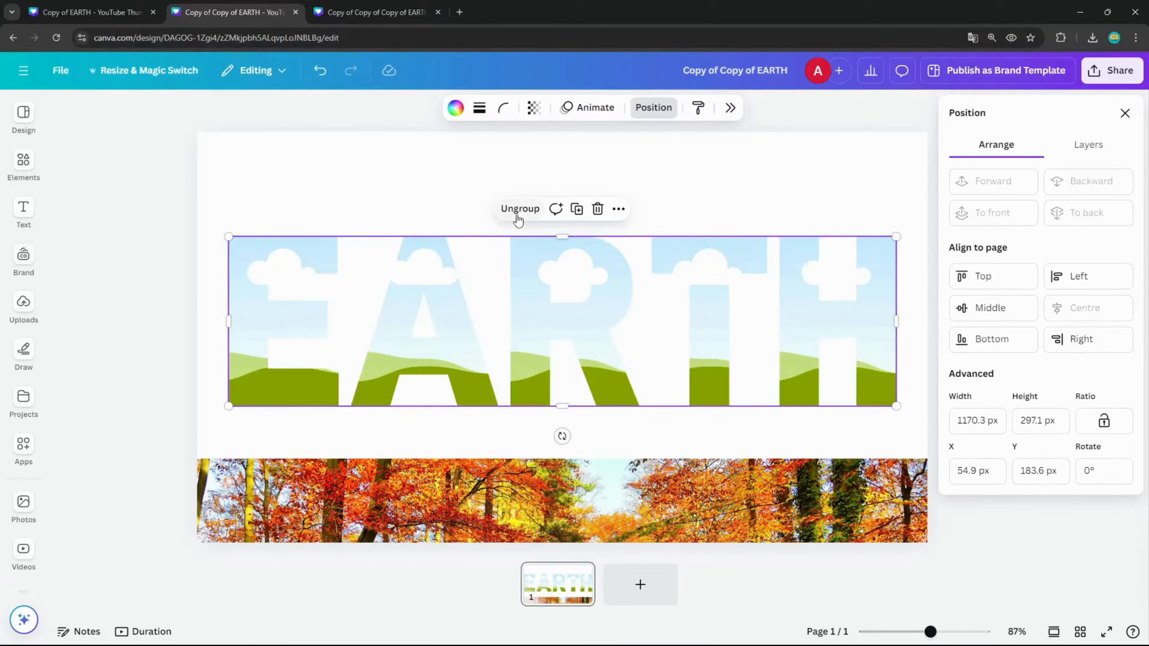
pyautogui.click(1079, 276)
pyautogui.click(1095, 339)
pyautogui.click(1119, 310)
# Ungroup the EARTH letters and move the forest background photo back up behind them to cover the page
pyautogui.click(513, 213)
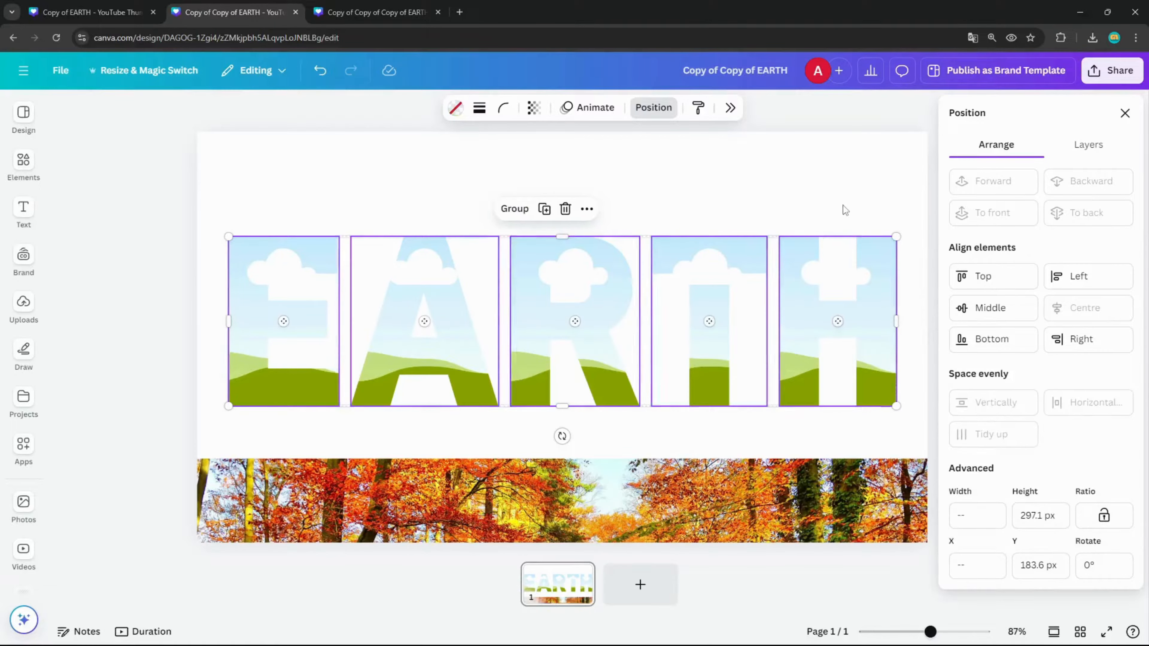
pyautogui.click(810, 211)
pyautogui.click(1126, 114)
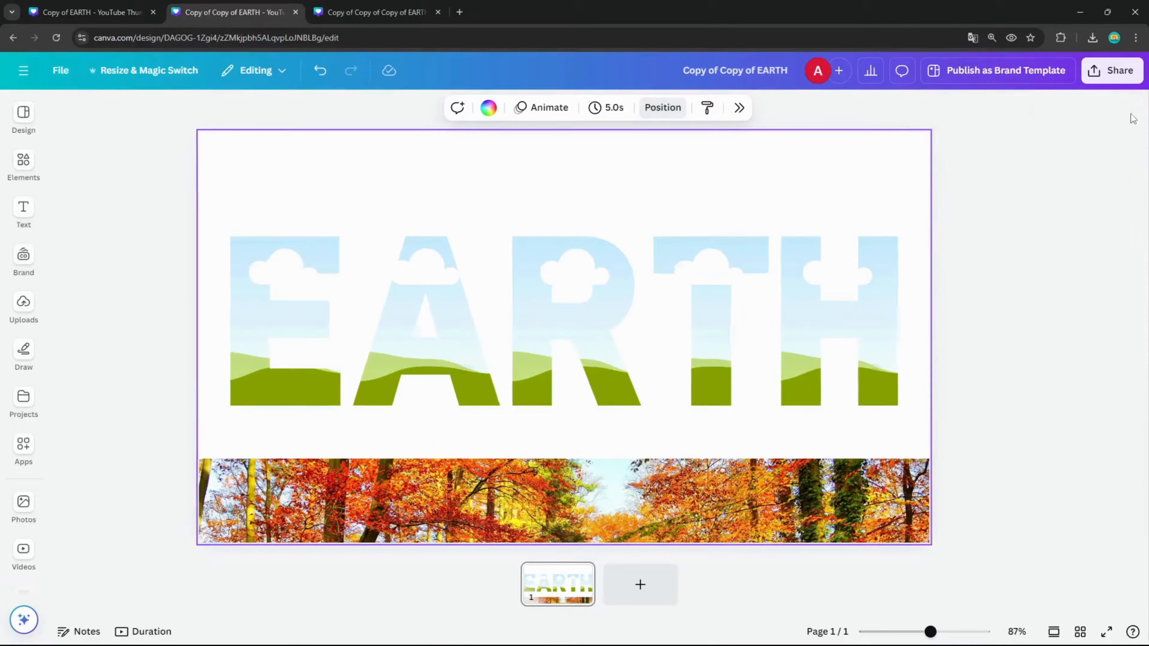
pyautogui.moveTo(701, 521); pyautogui.dragTo(700, 176)
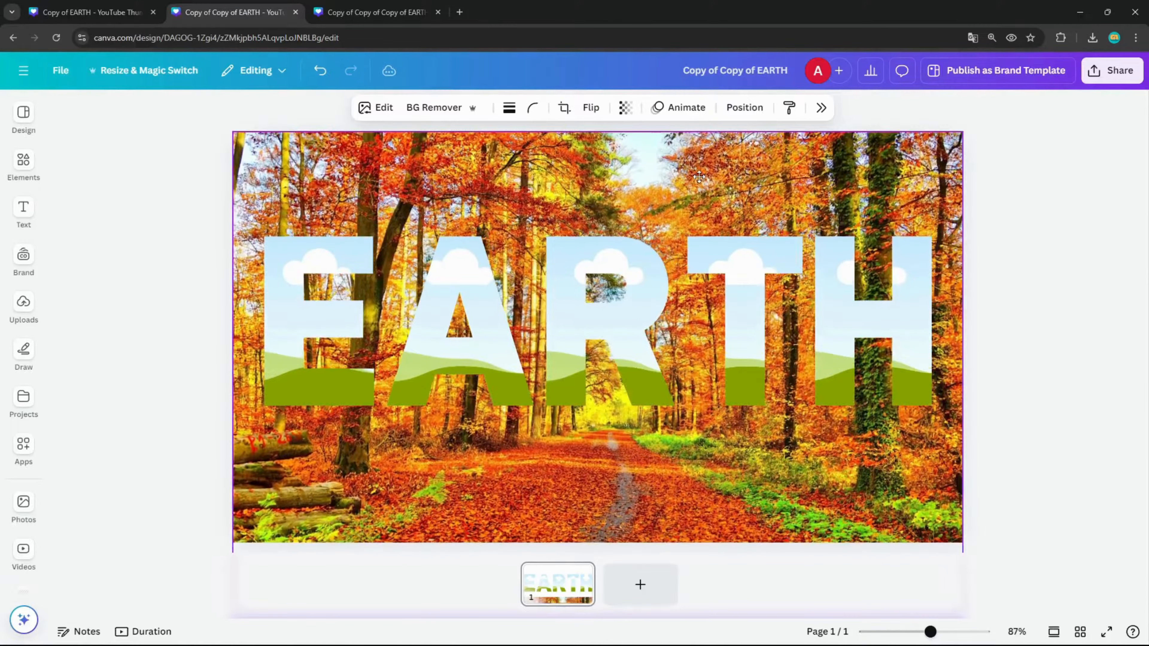
pyautogui.click(1075, 249)
# Fill the H, T and R letter frames with duplicates of the forest background photo
pyautogui.click(662, 177)
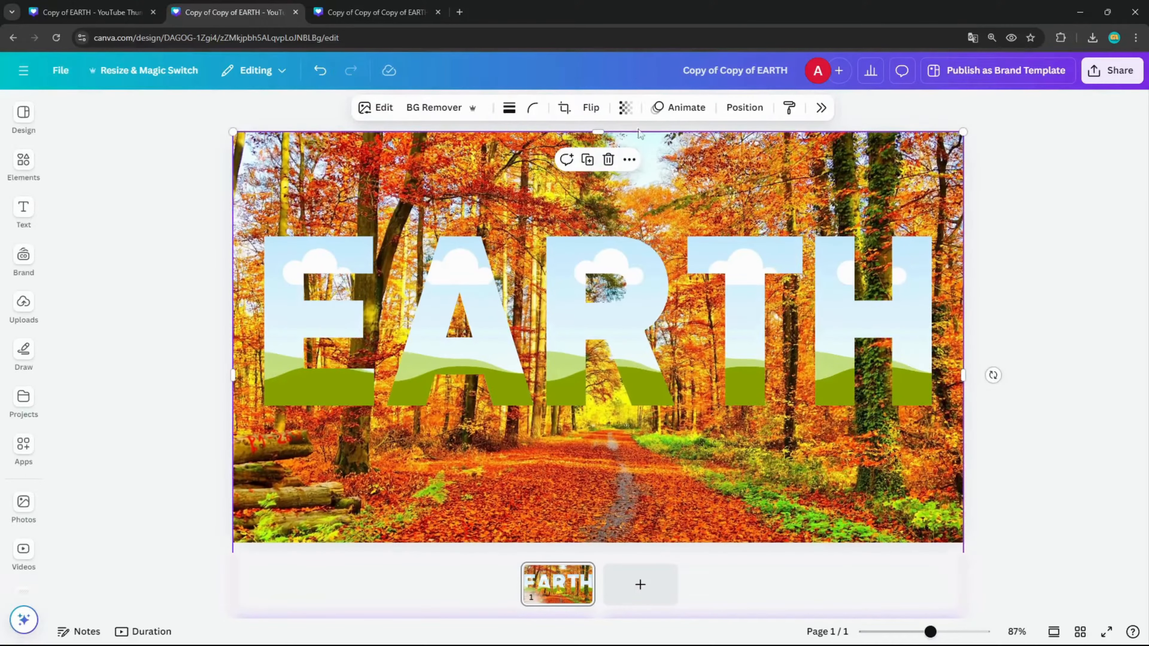
pyautogui.click(597, 168)
pyautogui.moveTo(750, 179); pyautogui.dragTo(899, 307)
pyautogui.click(705, 138)
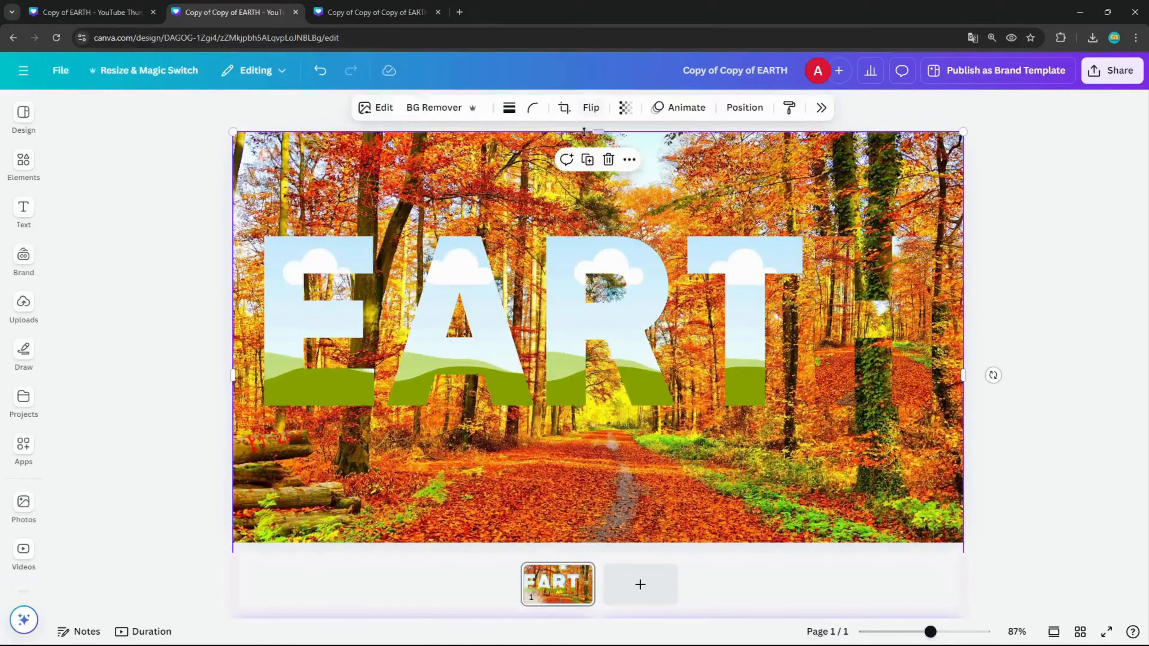
pyautogui.click(588, 162)
pyautogui.moveTo(847, 176); pyautogui.dragTo(745, 313)
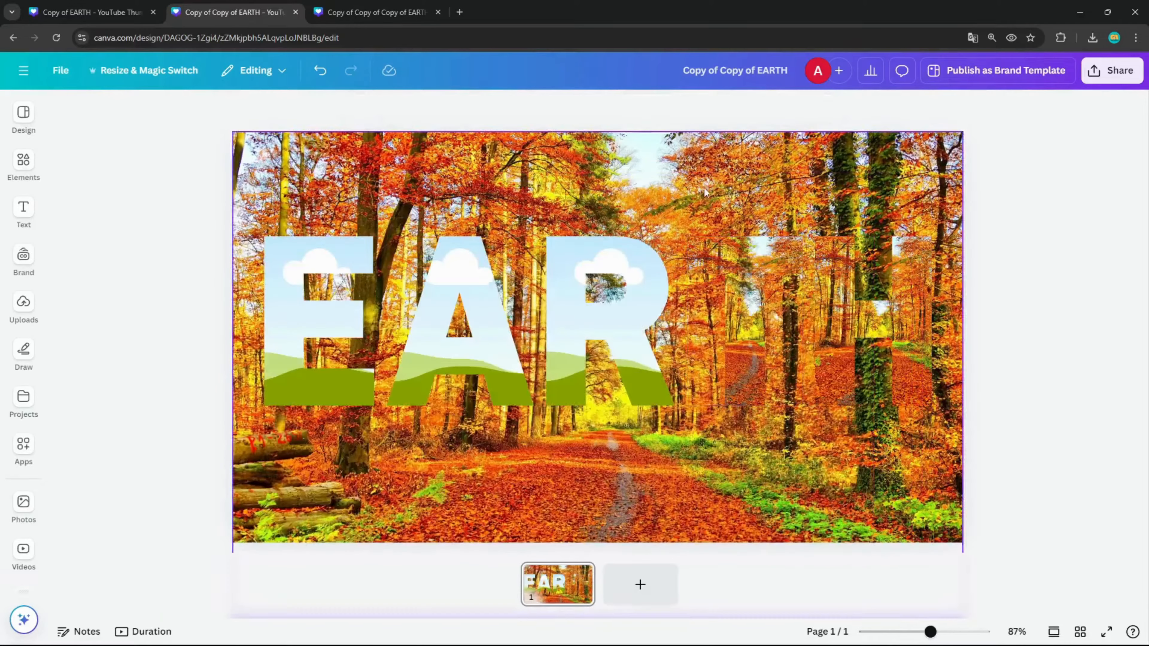
pyautogui.click(700, 187)
pyautogui.click(596, 168)
pyautogui.moveTo(787, 157); pyautogui.dragTo(644, 279)
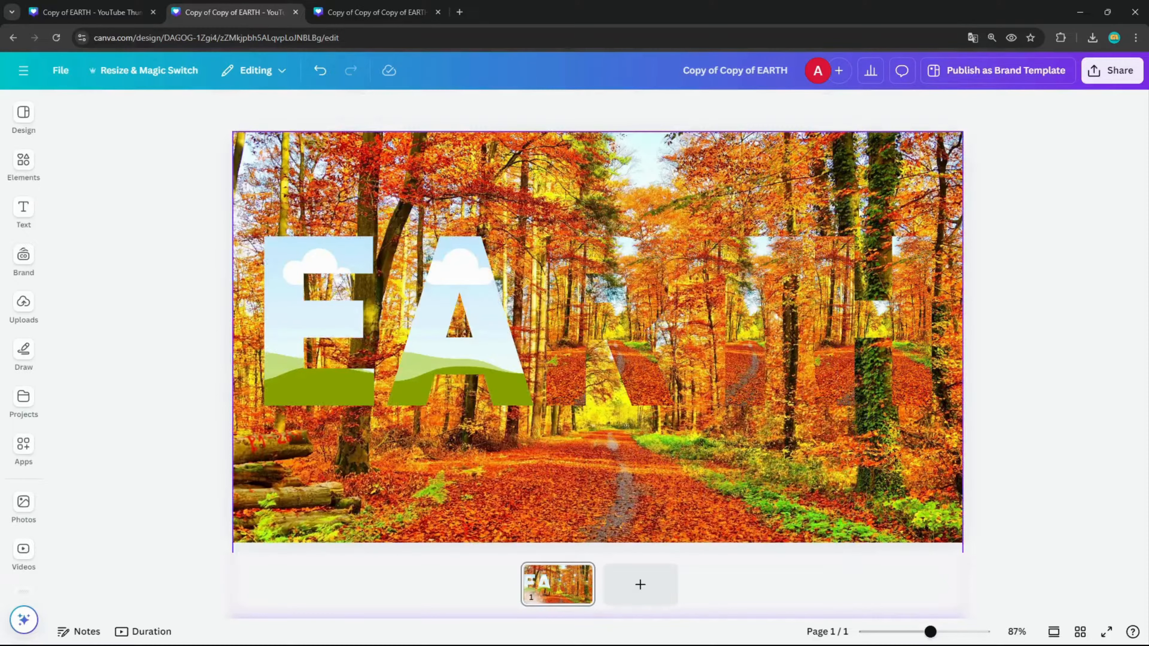
# Recolour the E and A letter frames solid white
pyautogui.click(305, 309)
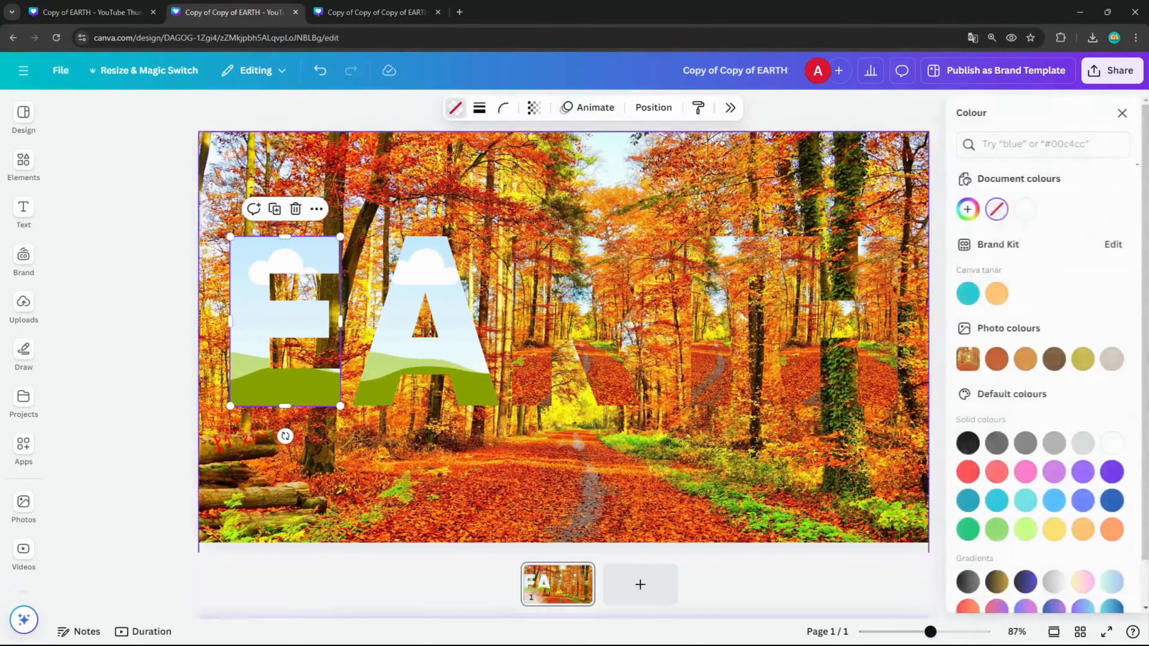
pyautogui.click(455, 107)
pyautogui.click(1018, 210)
pyautogui.click(425, 358)
pyautogui.click(1019, 210)
# Crop the forest photo inside the T frame, enlarging it and shifting it sideways until its edge meets the page edge
pyautogui.doubleClick(710, 295)
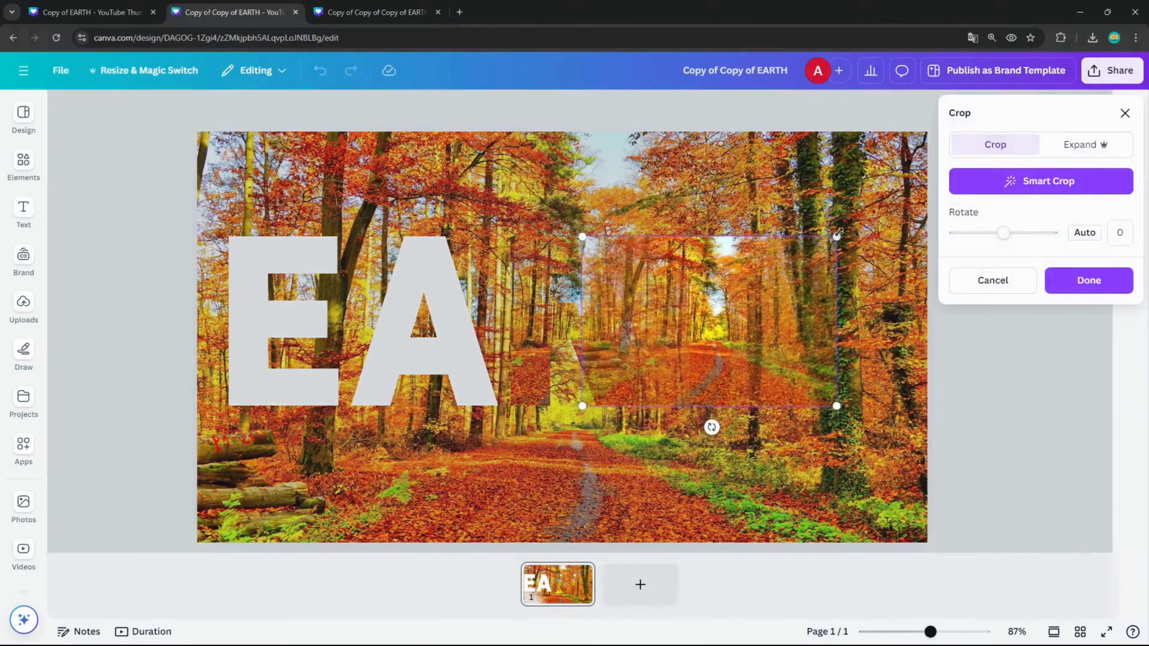
pyautogui.moveTo(837, 235); pyautogui.dragTo(965, 107)
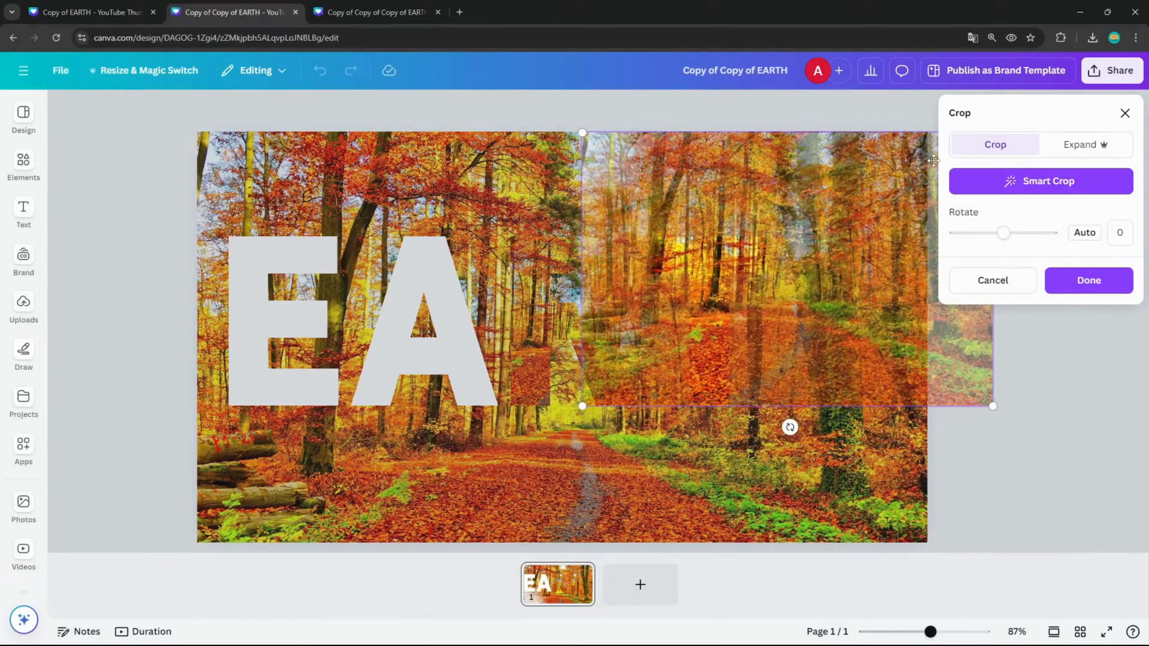
pyautogui.moveTo(879, 152); pyautogui.dragTo(814, 152)
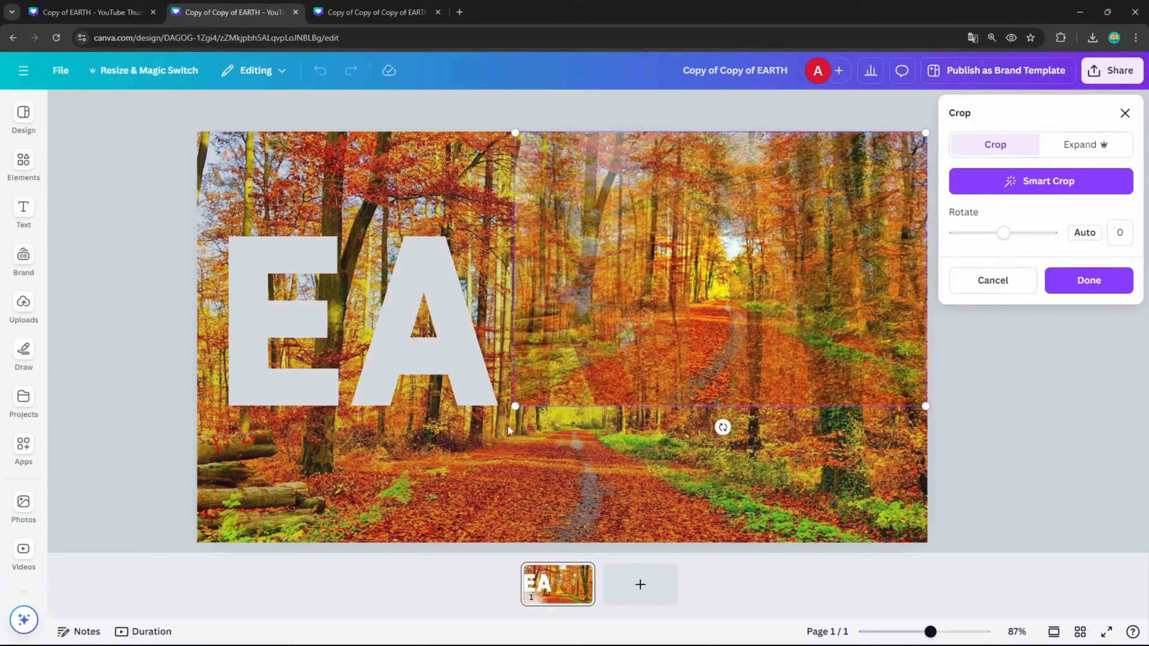